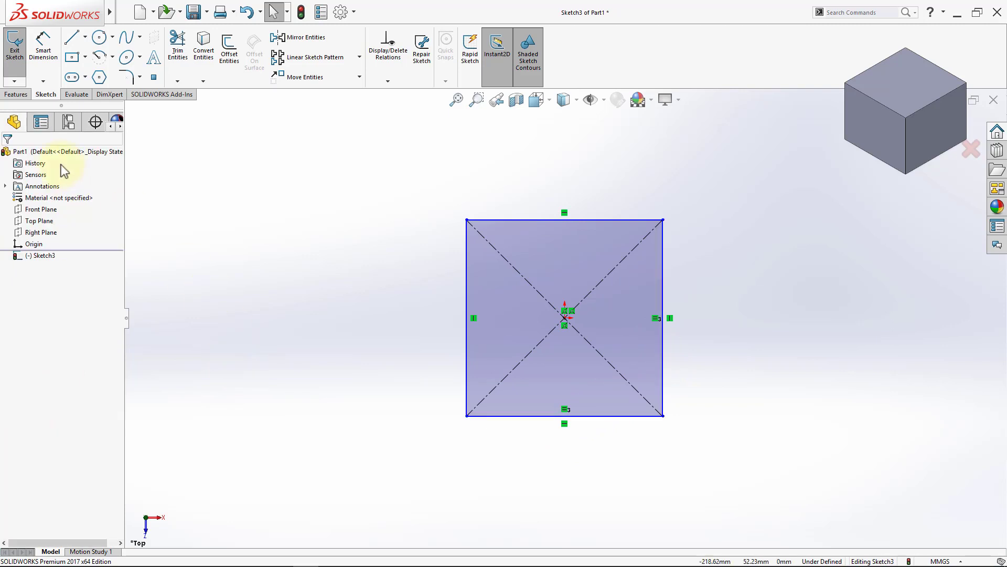
Dimension the upper side of the centred square at 100 mm to fix its size
click(43, 45)
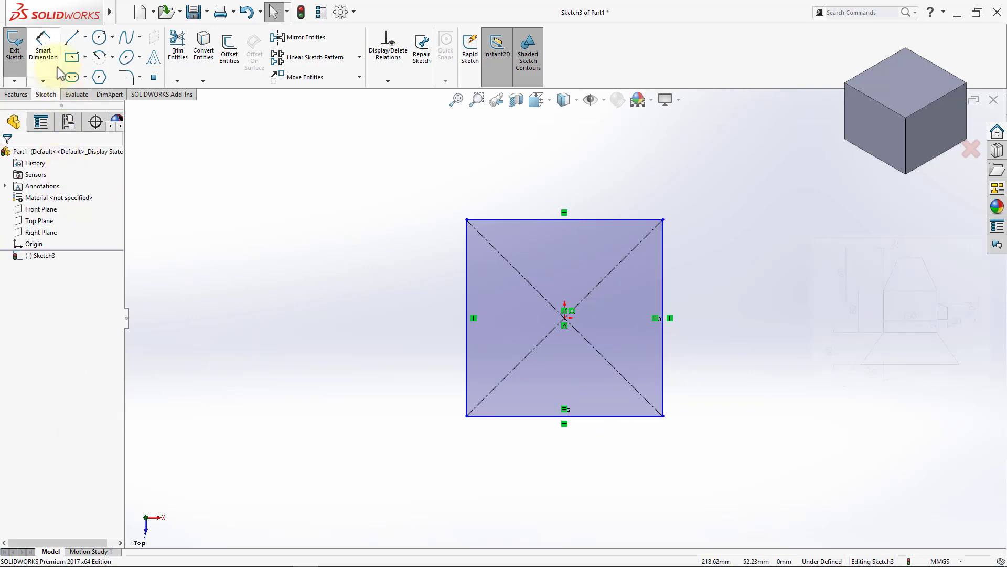
click(533, 220)
click(556, 188)
text(100)
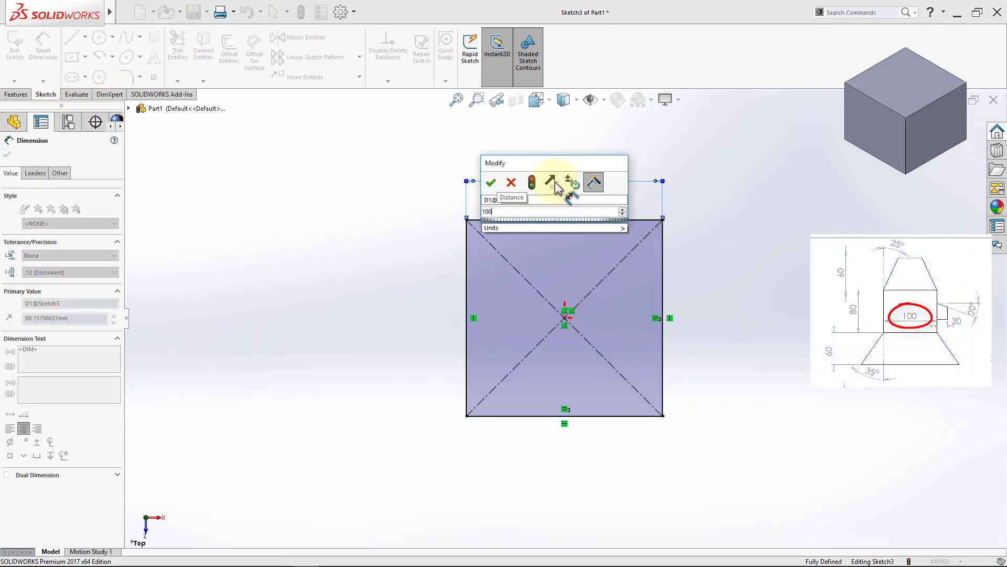
key(Return)
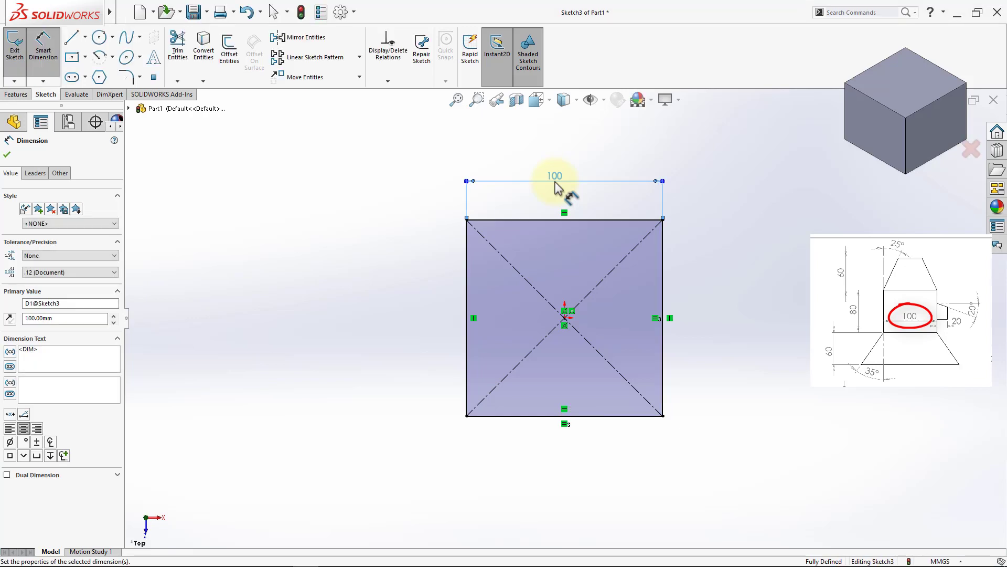
Extrude the square sketch to a blind depth of 80 mm and show the block in isometric view
click(16, 95)
click(19, 50)
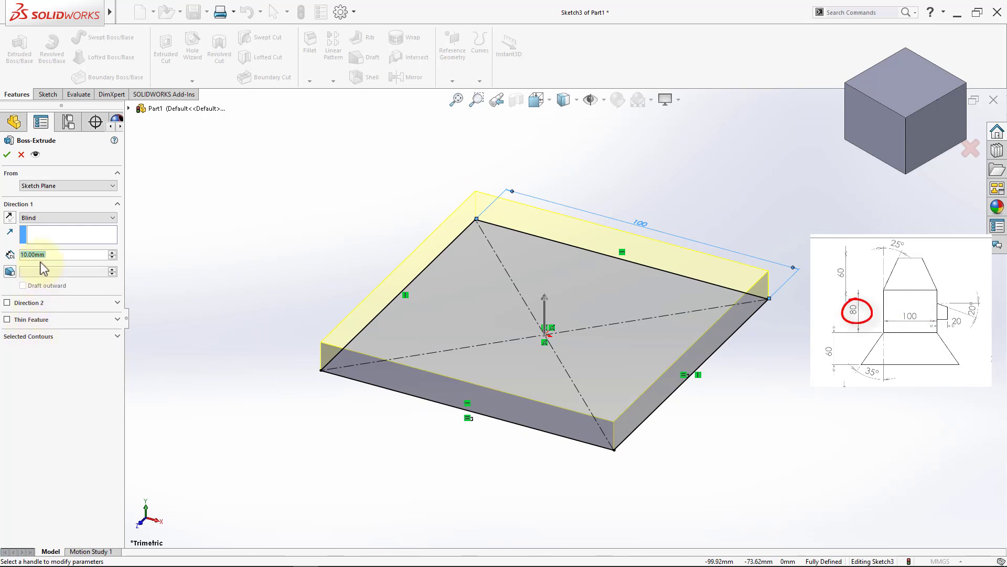
text(80)
click(7, 154)
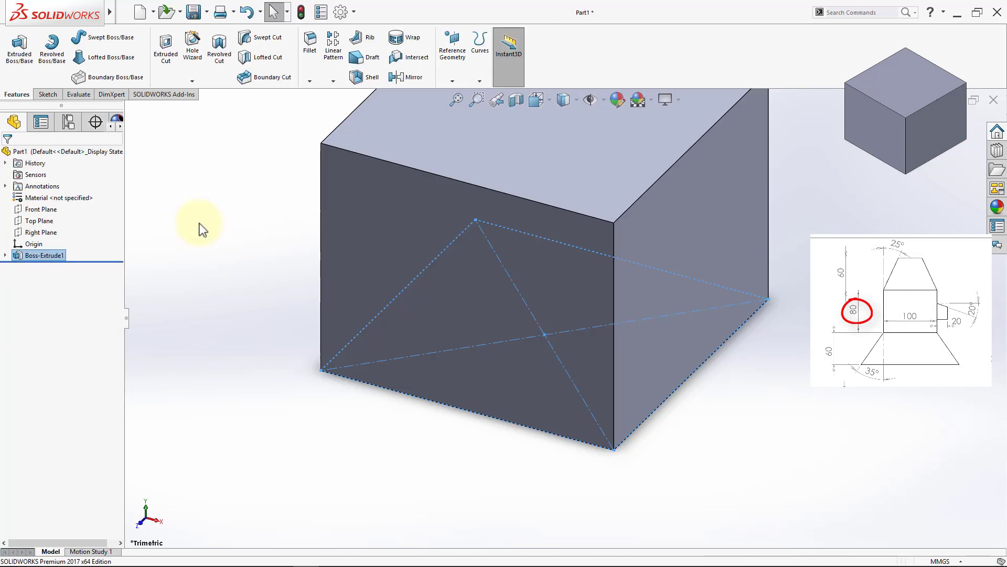
click(228, 260)
key(f)
scroll(623, 225, down, 1)
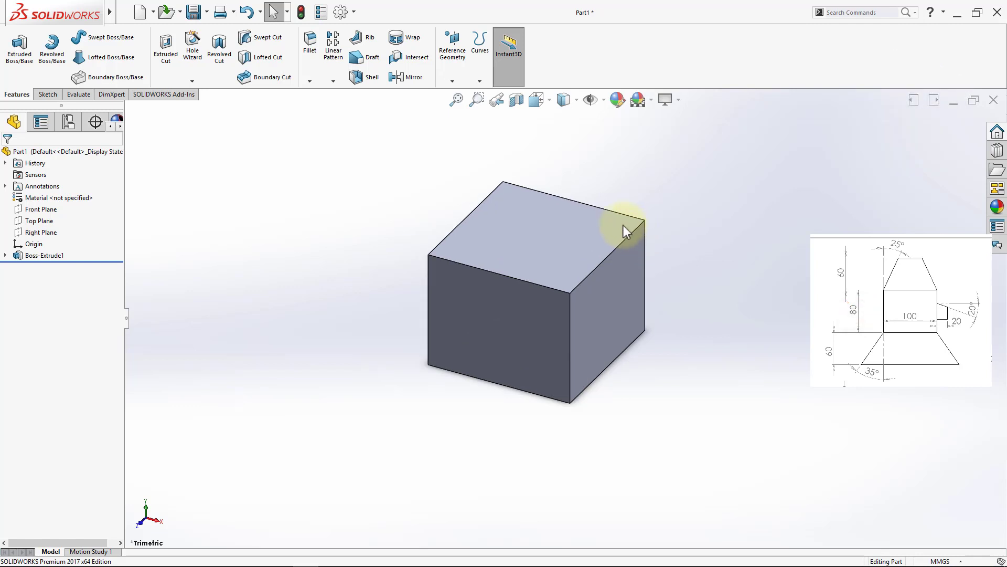
key(ctrl+7)
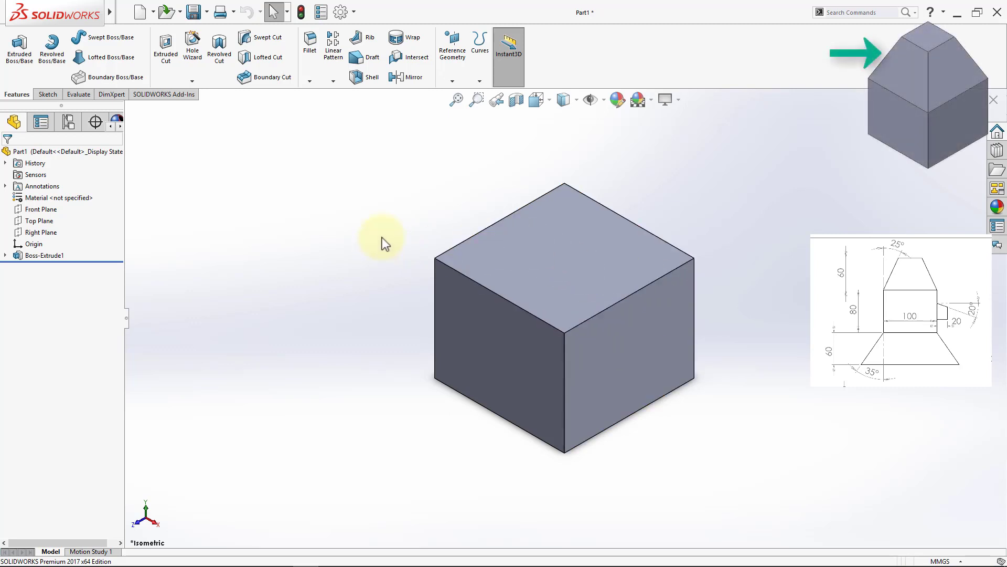
Start a sketch on the block's top face and convert that face's edges into sketch lines
click(506, 253)
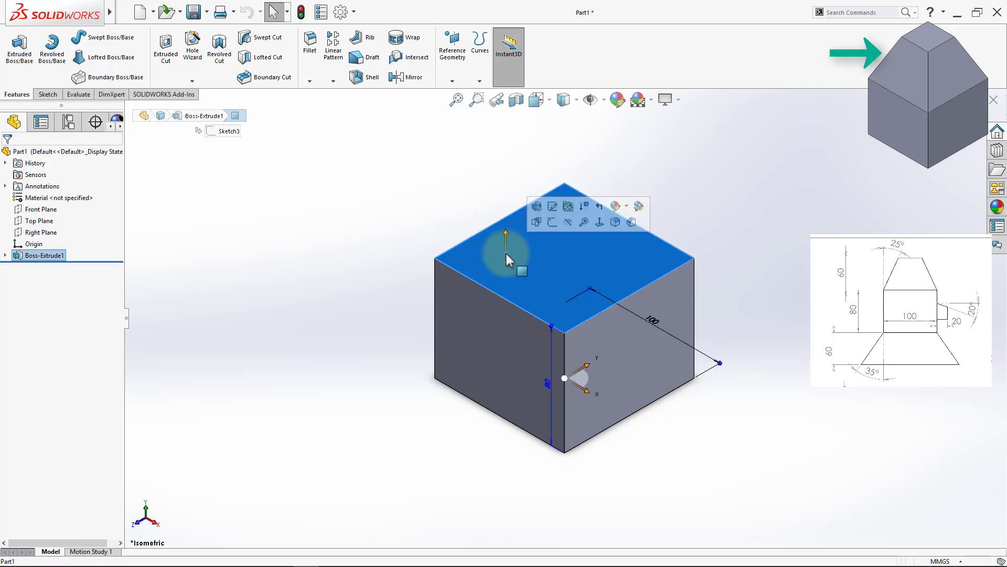
click(551, 222)
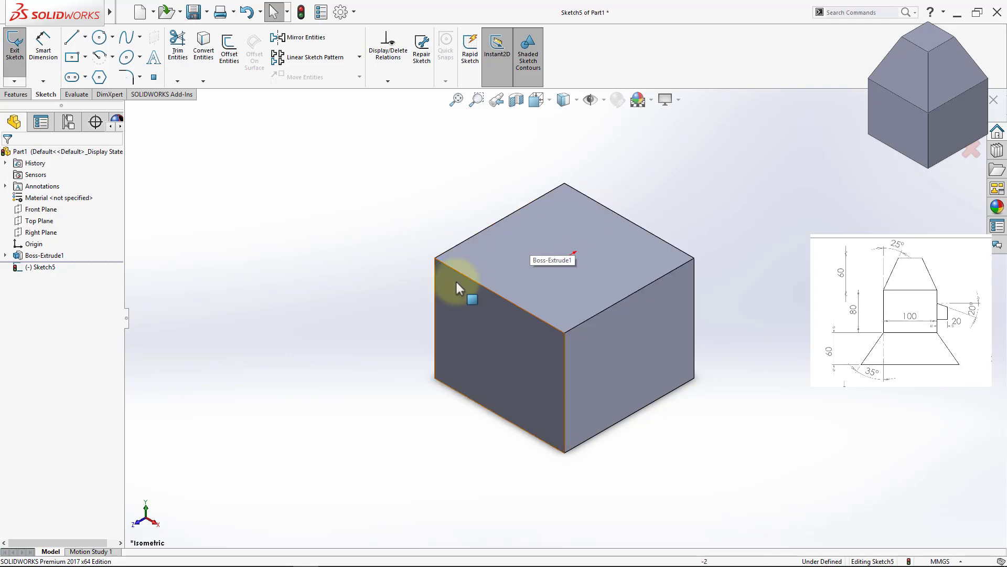
click(593, 291)
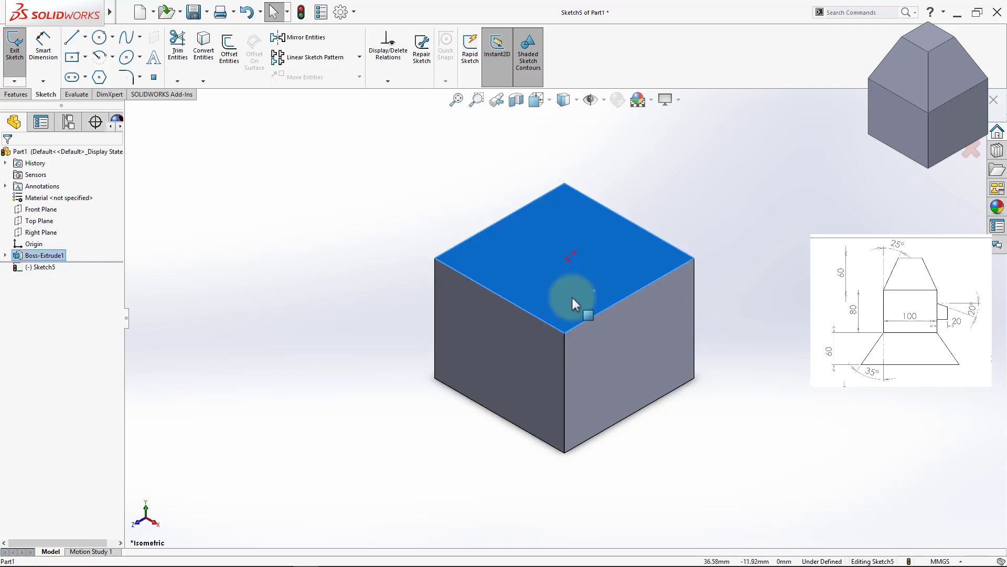
click(209, 51)
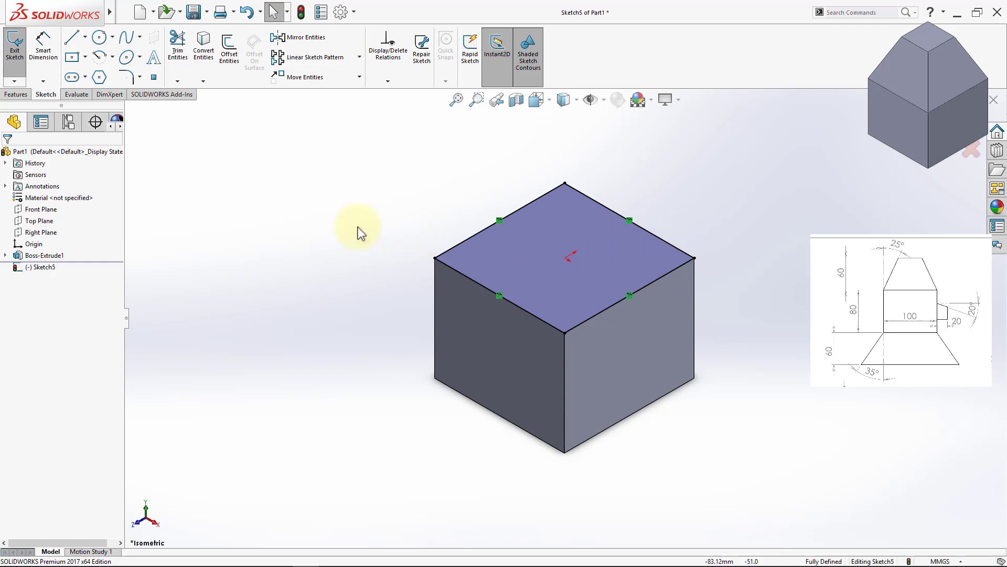
Set up a blind boss extrusion of the converted top square with a depth of 60 mm
click(16, 94)
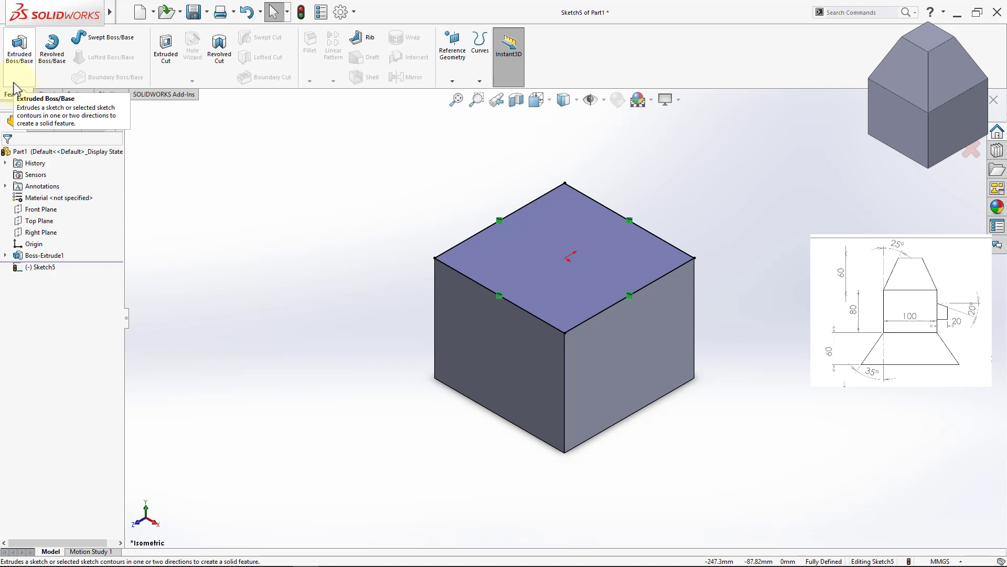
click(14, 85)
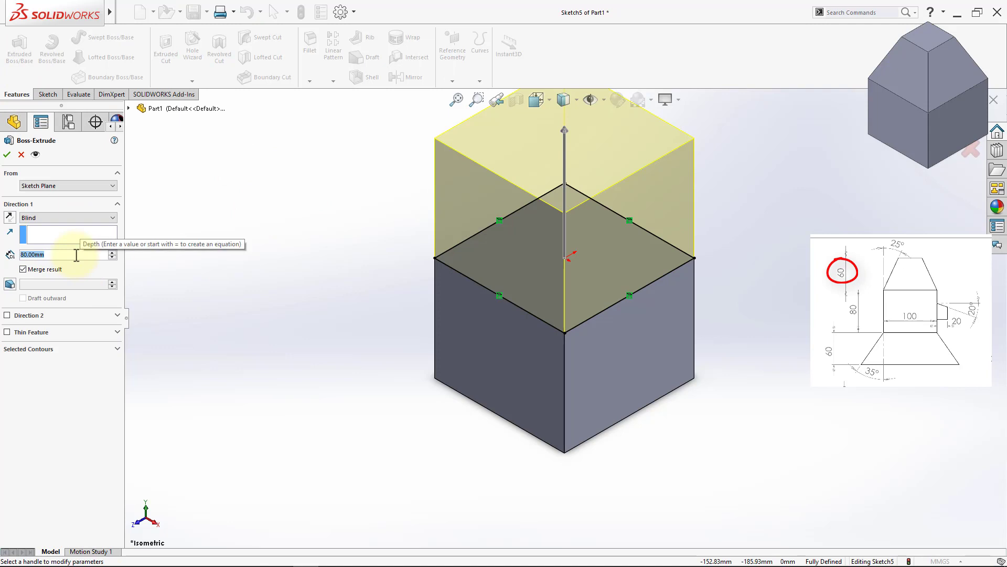
text(60)
key(Return)
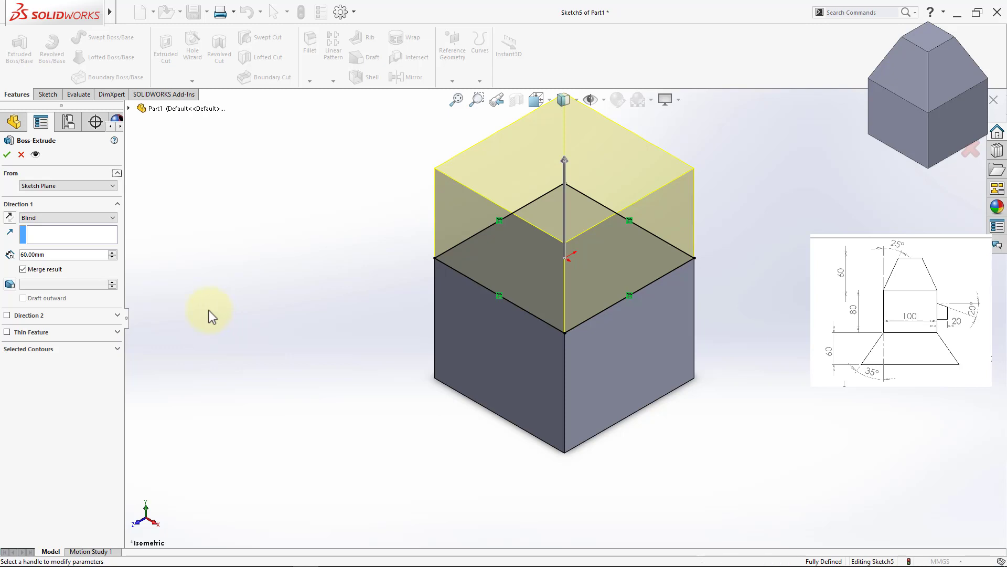
Turn on draft for the top extrusion and set the draft angle to 25 degrees
click(11, 284)
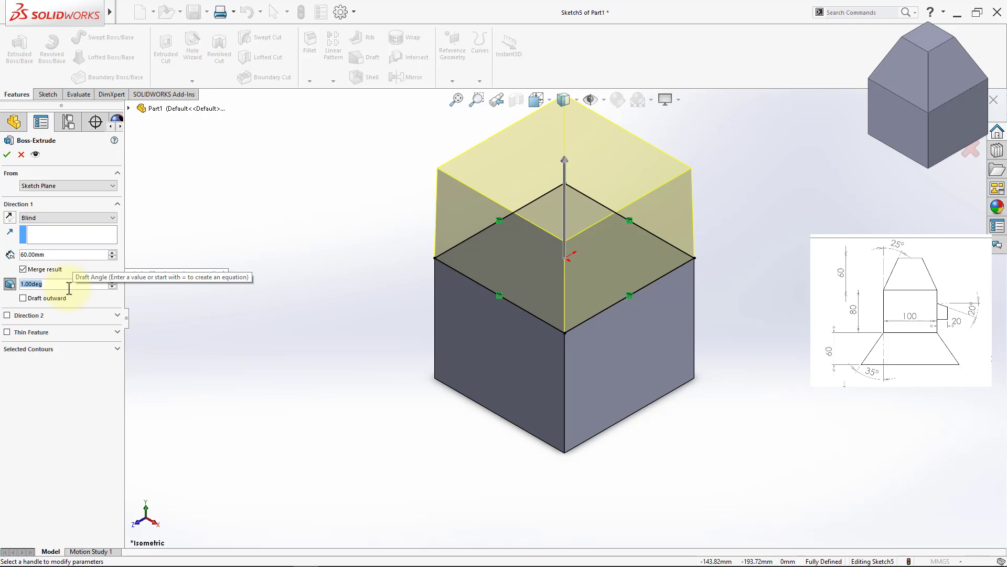
text(30)
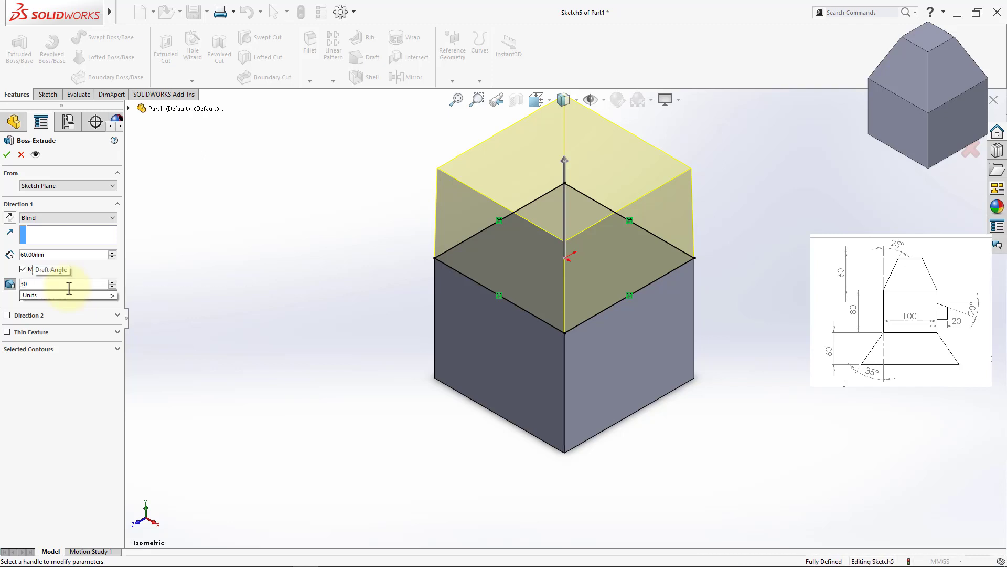
key(Return)
middle_drag(389, 321, 363, 255)
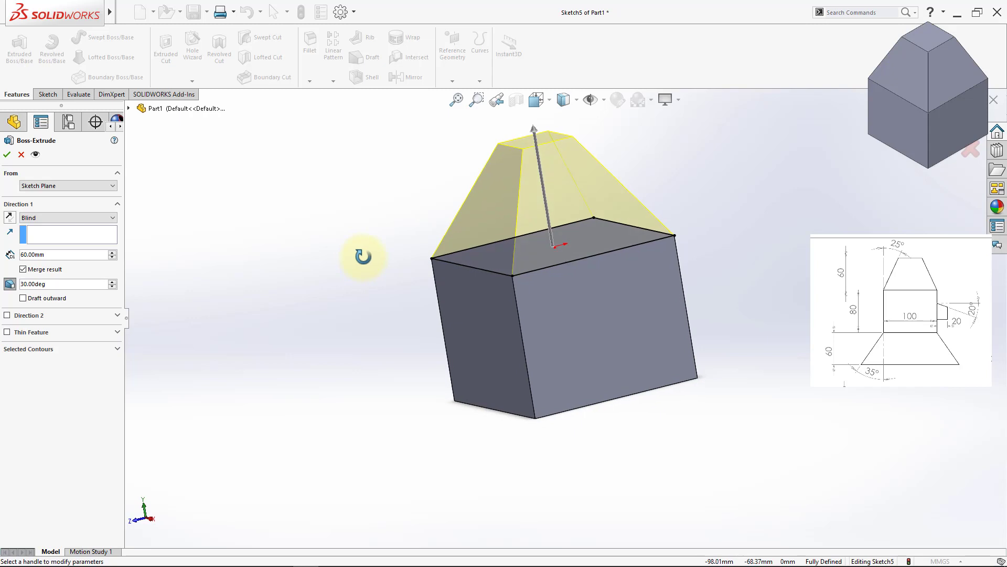
double_click(71, 284)
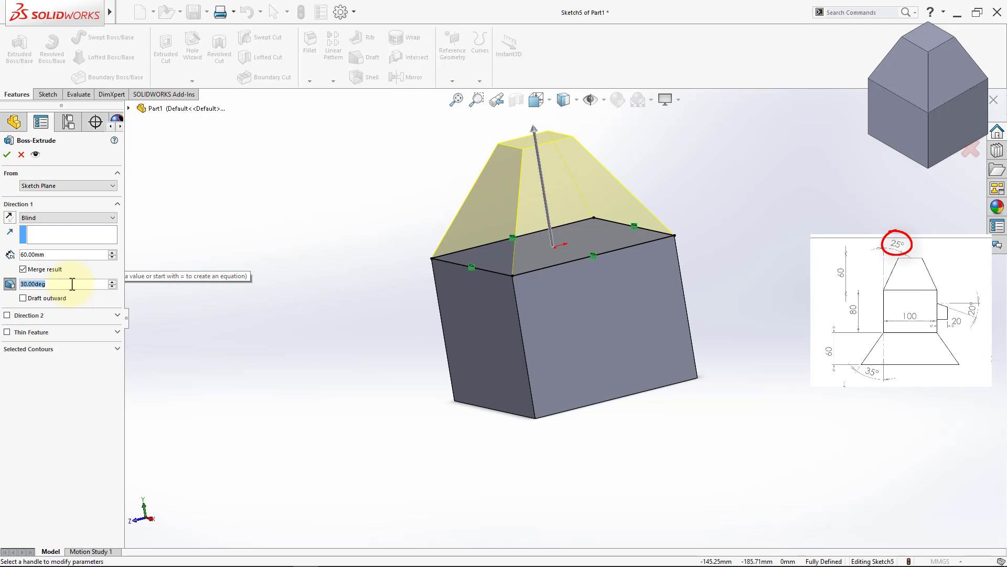
text(25)
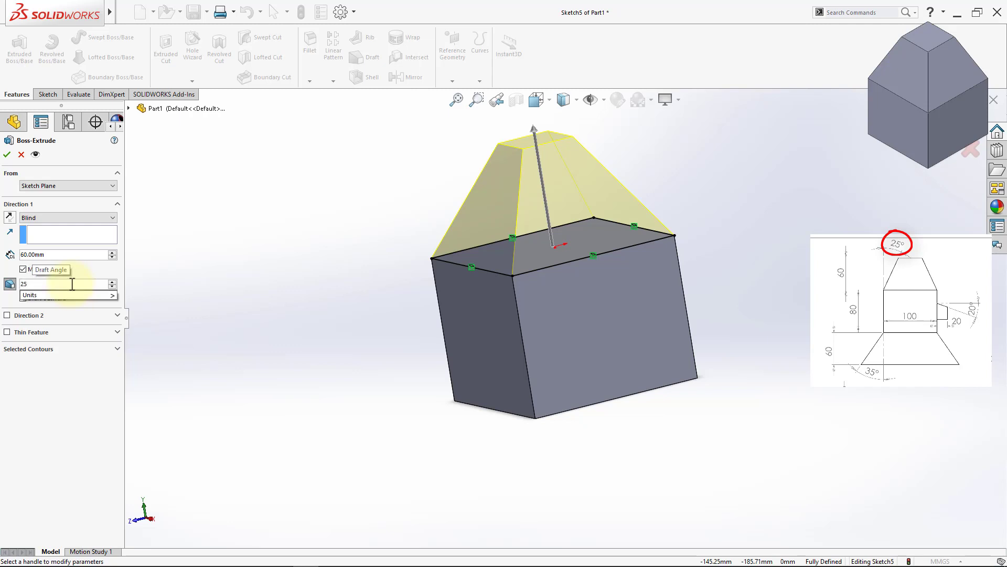
key(Return)
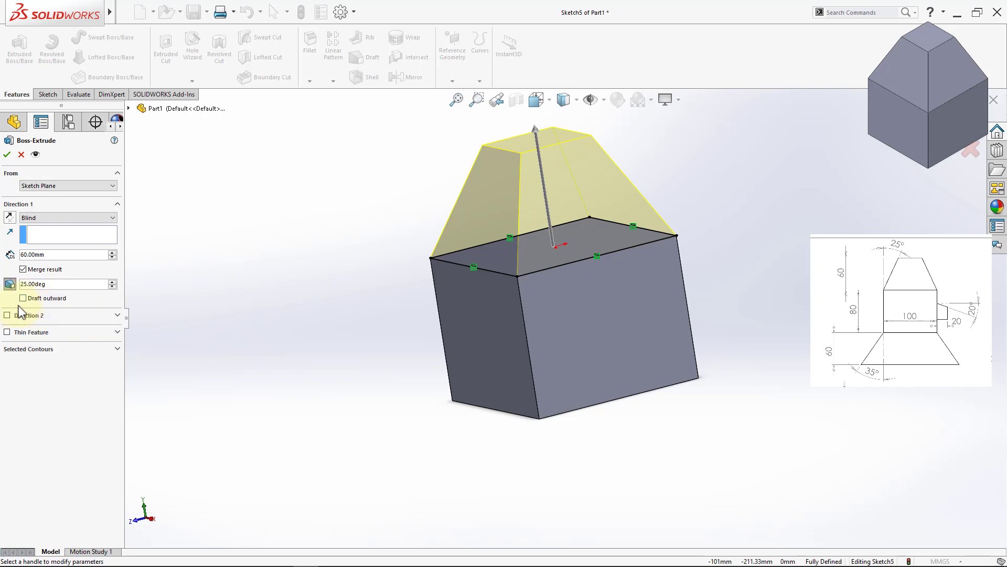
Try the outward draft option, return to the inward taper and complete the top extrusion
click(49, 298)
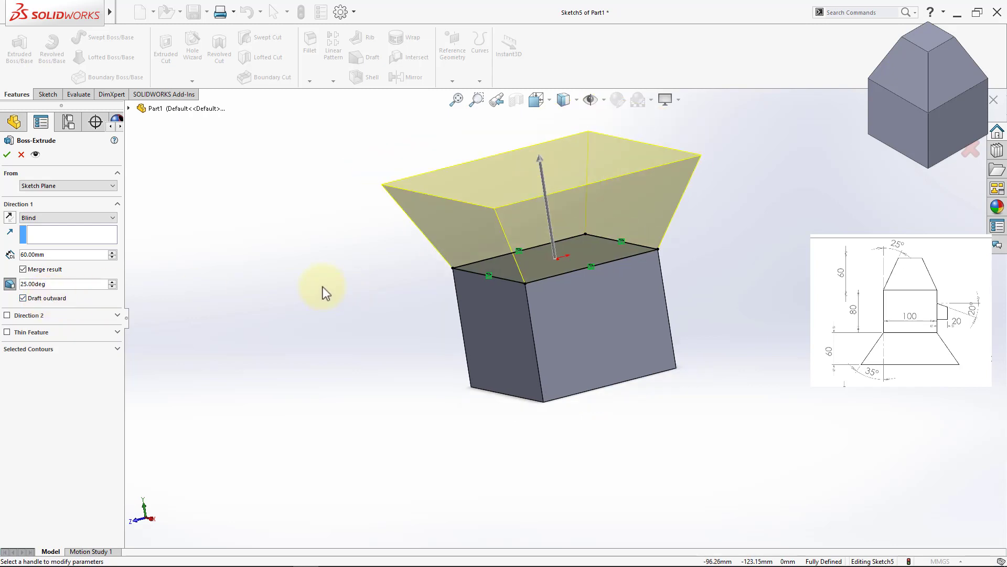
click(47, 298)
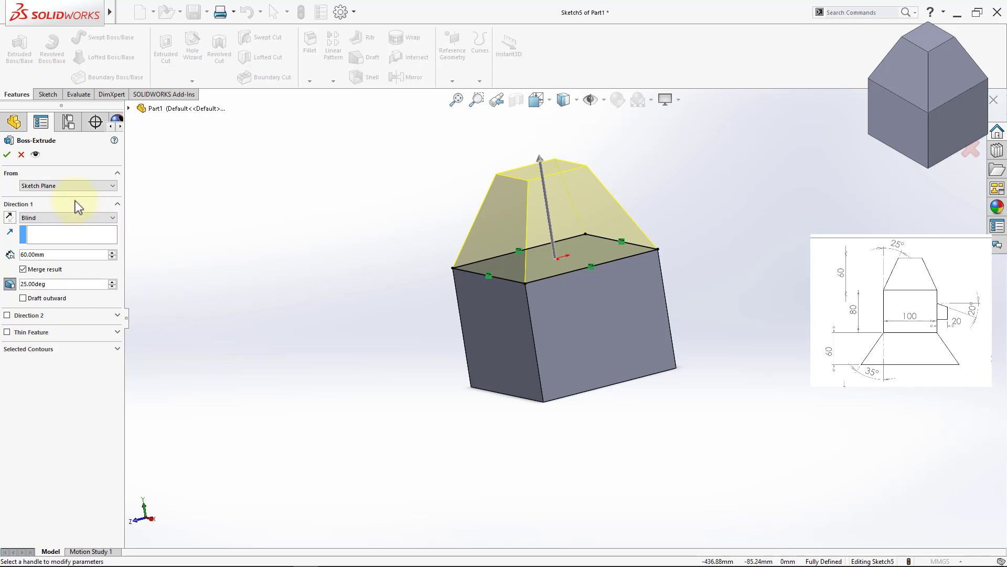
click(7, 154)
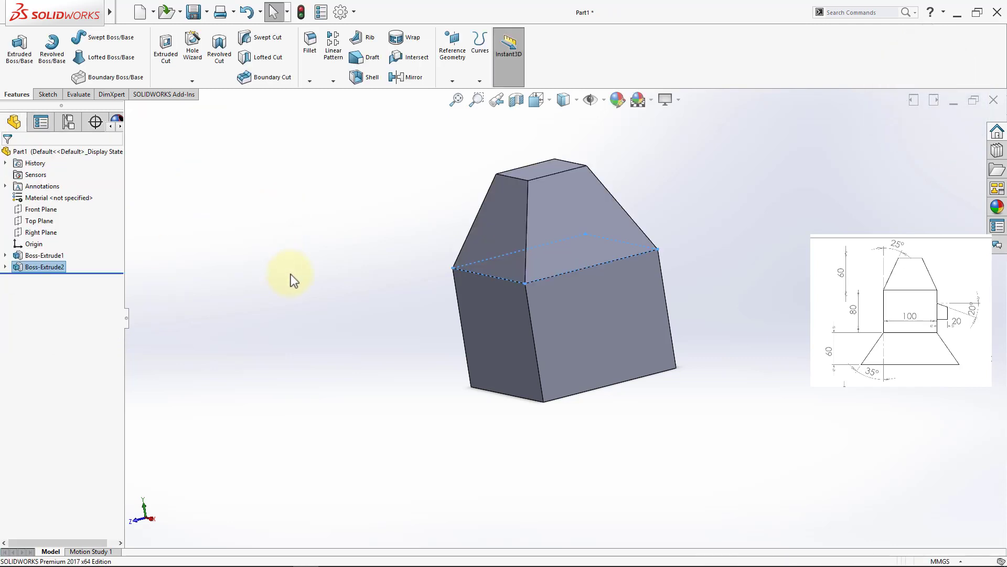
Start a sketch on the block's bottom face and convert that face's edges into sketch lines
middle_drag(292, 277, 385, 361)
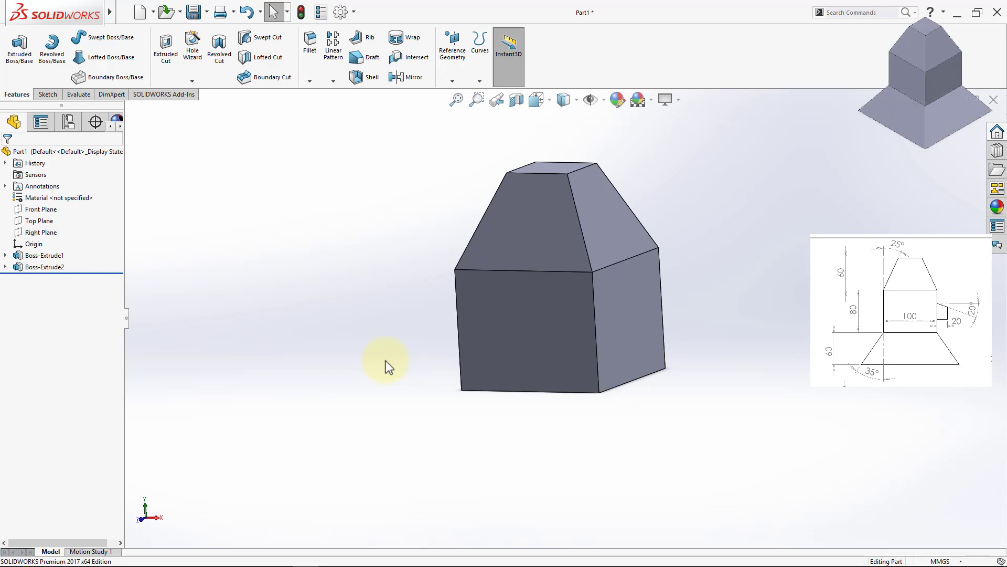
middle_drag(559, 436, 551, 303)
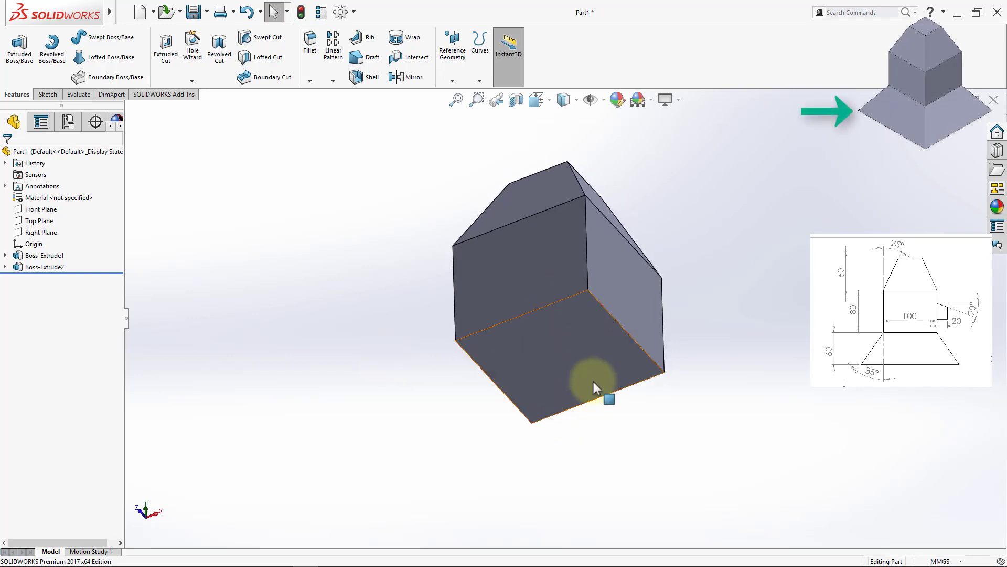
click(581, 369)
mouse_move(582, 369)
middle_down()
mouse_move(564, 355)
mouse_move(603, 315)
mouse_move(620, 351)
mouse_move(599, 336)
middle_up()
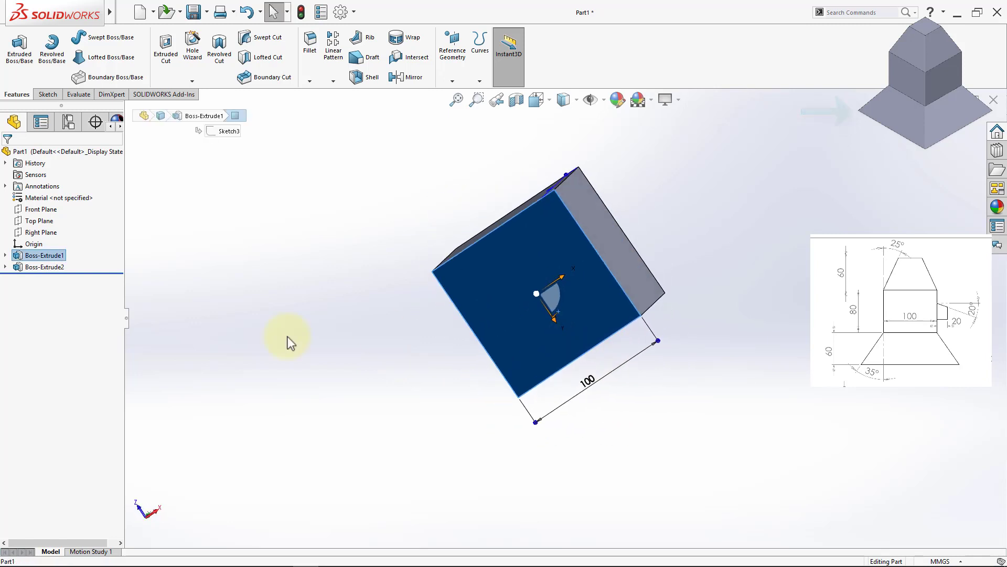
click(47, 94)
click(15, 44)
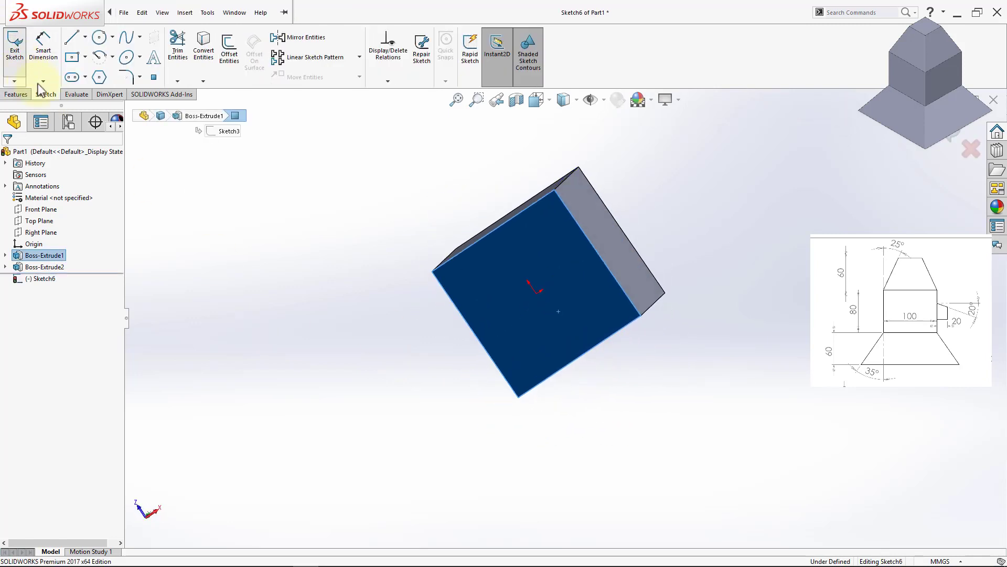
click(210, 49)
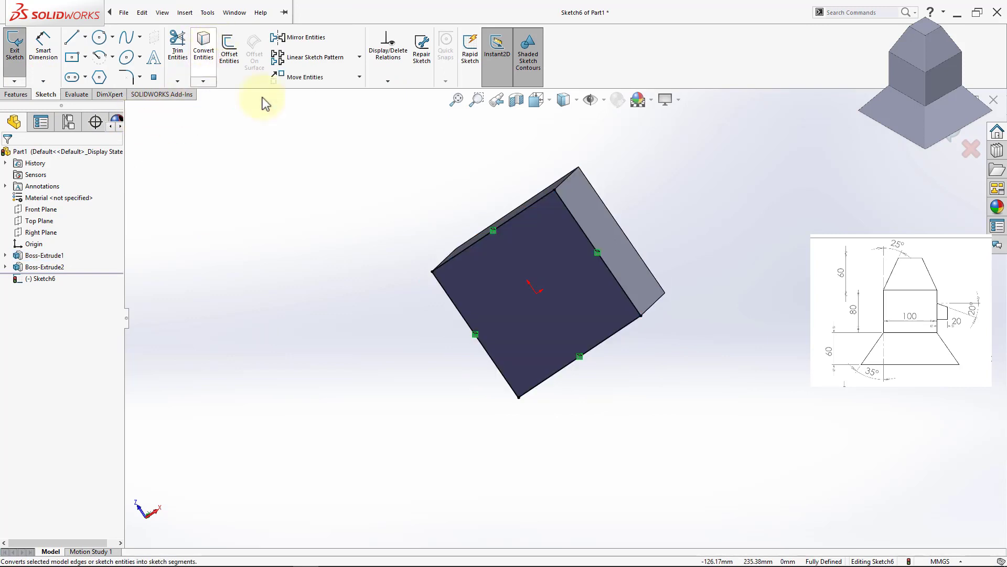
Extrude the converted bottom square as a blind 60 mm boss with a 35-degree outward draft to form the flared base
click(16, 94)
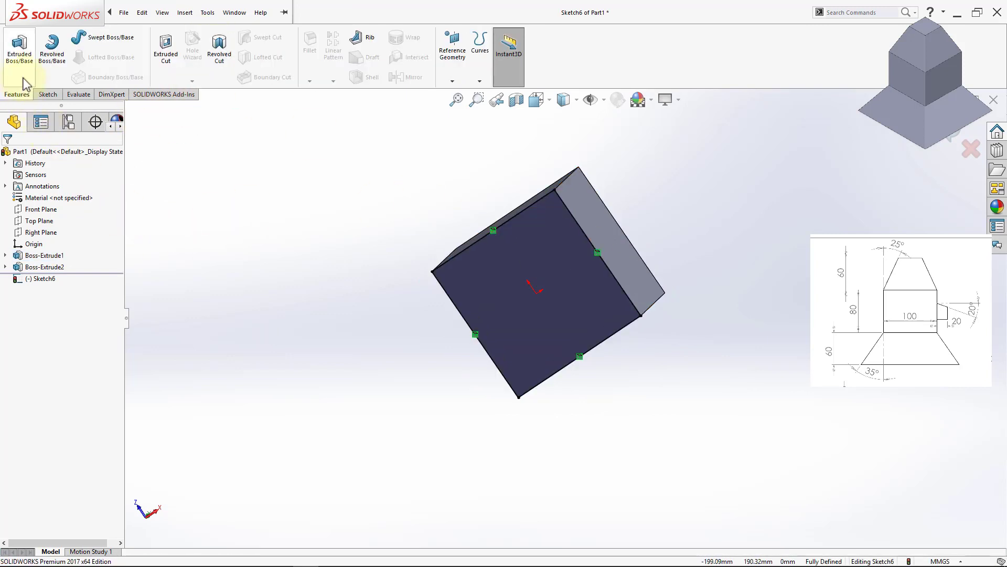
click(22, 79)
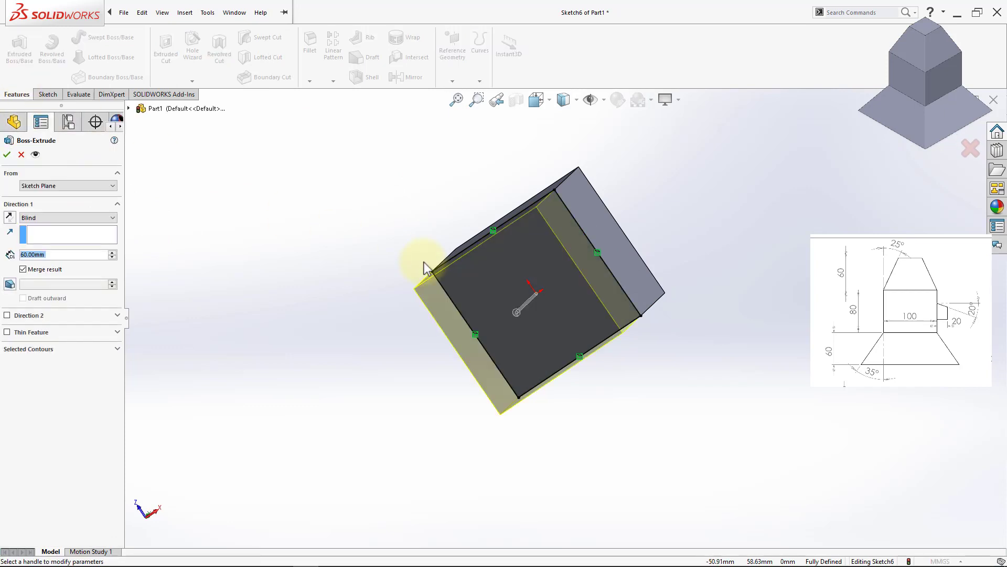
middle_drag(424, 262, 425, 362)
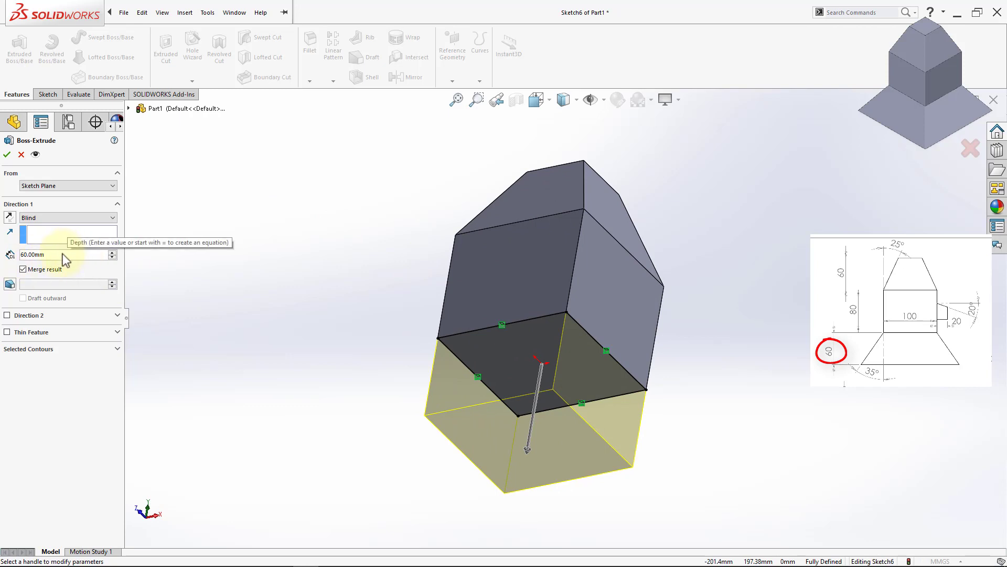
click(13, 286)
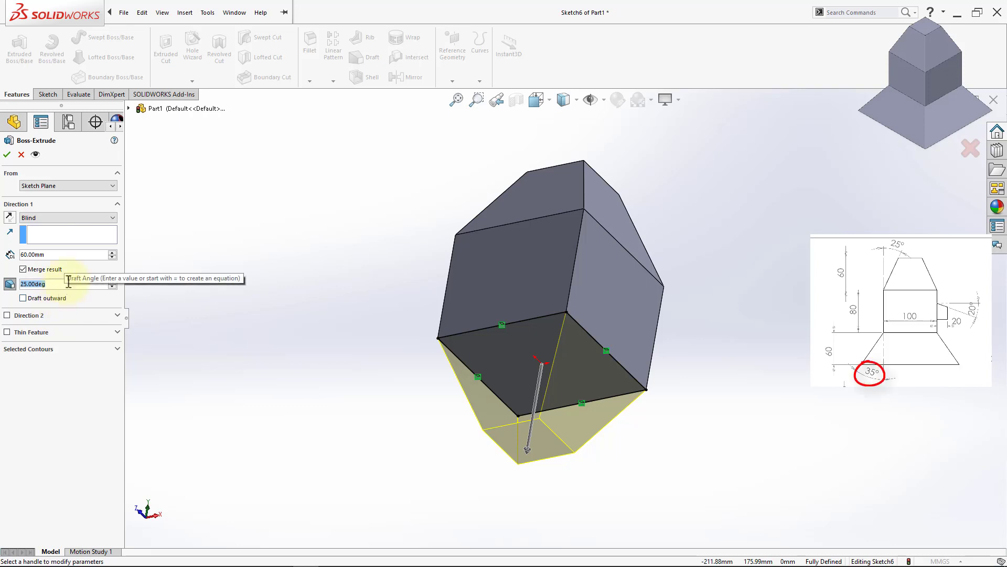
text(35)
key(Return)
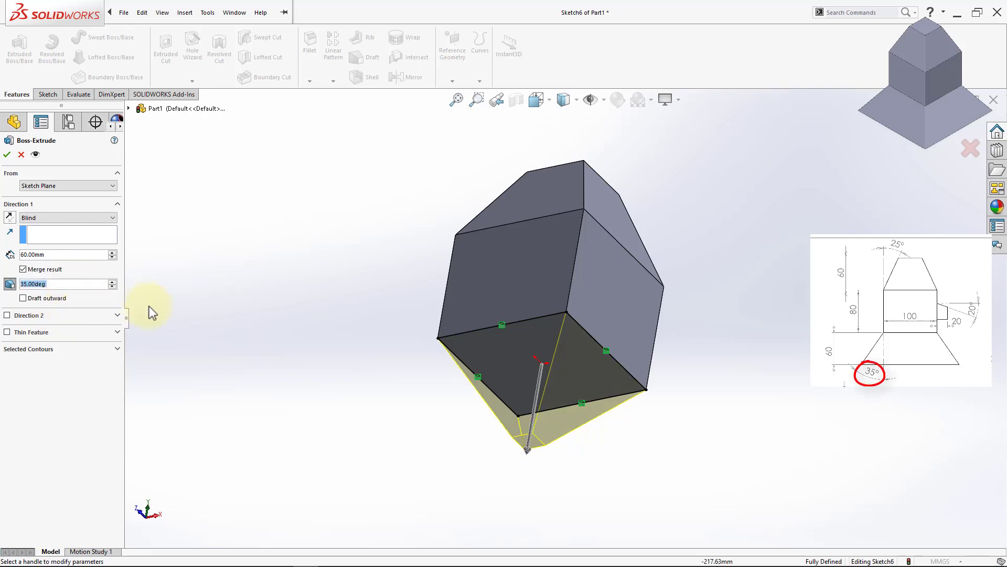
click(61, 297)
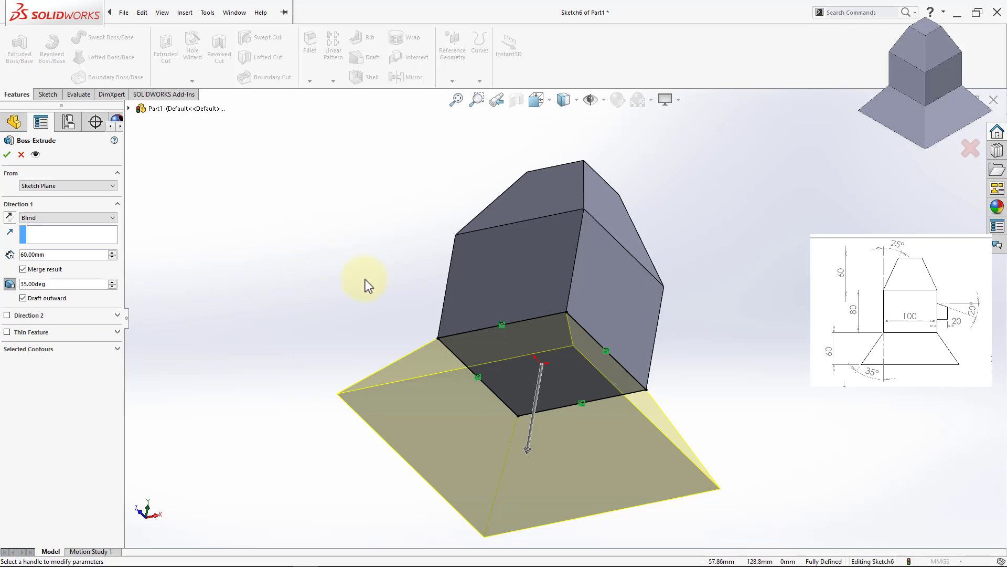
middle_drag(366, 279, 319, 364)
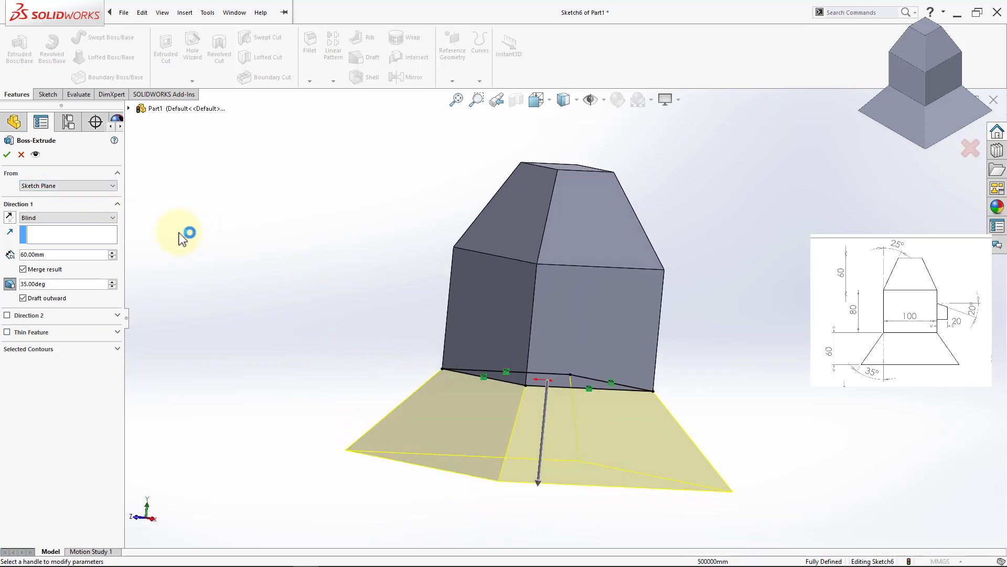
click(7, 154)
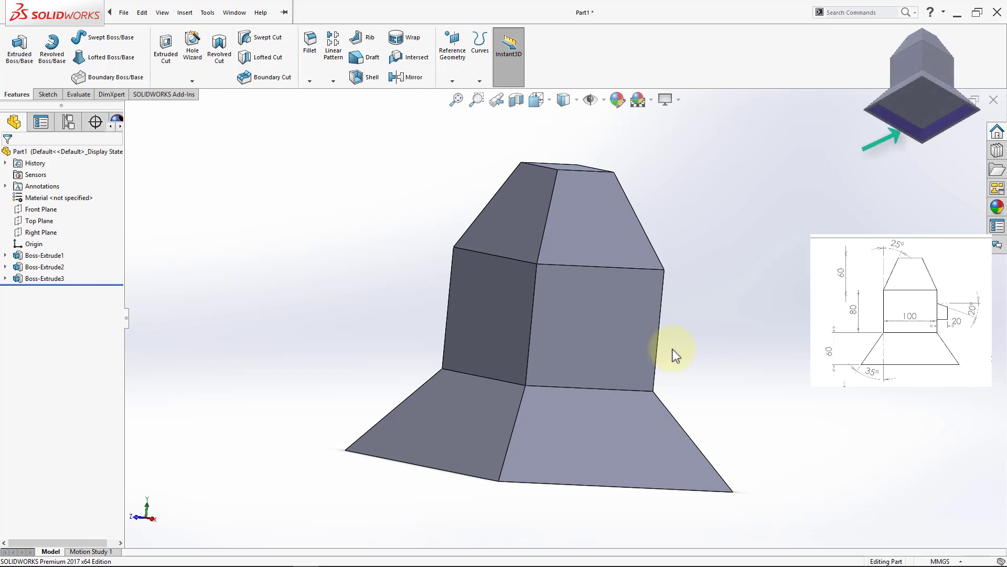
Start a sketch on the flared base's bottom face and draw a center rectangle about 116 by 109 mm from the origin
middle_drag(672, 348, 641, 230)
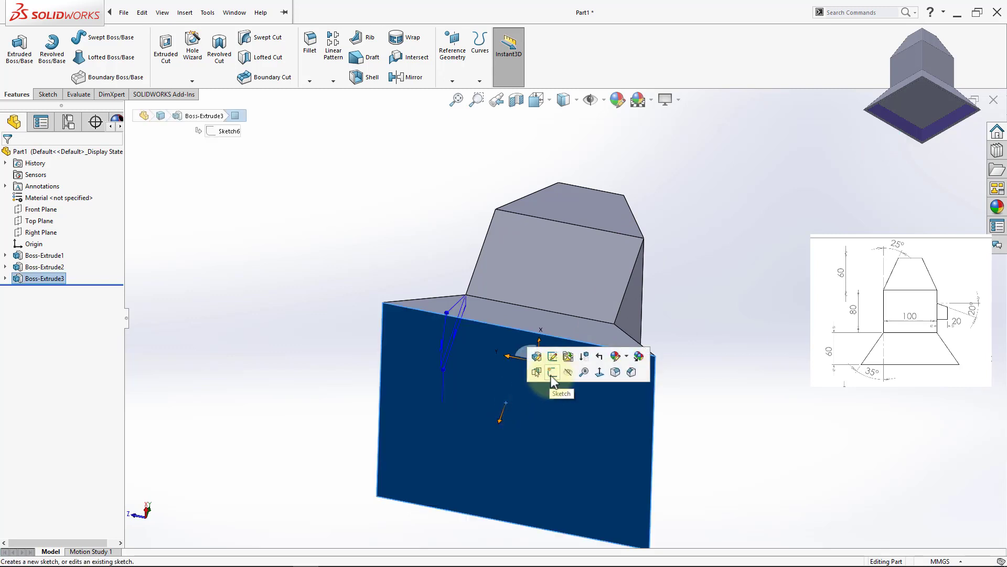
click(551, 372)
click(50, 294)
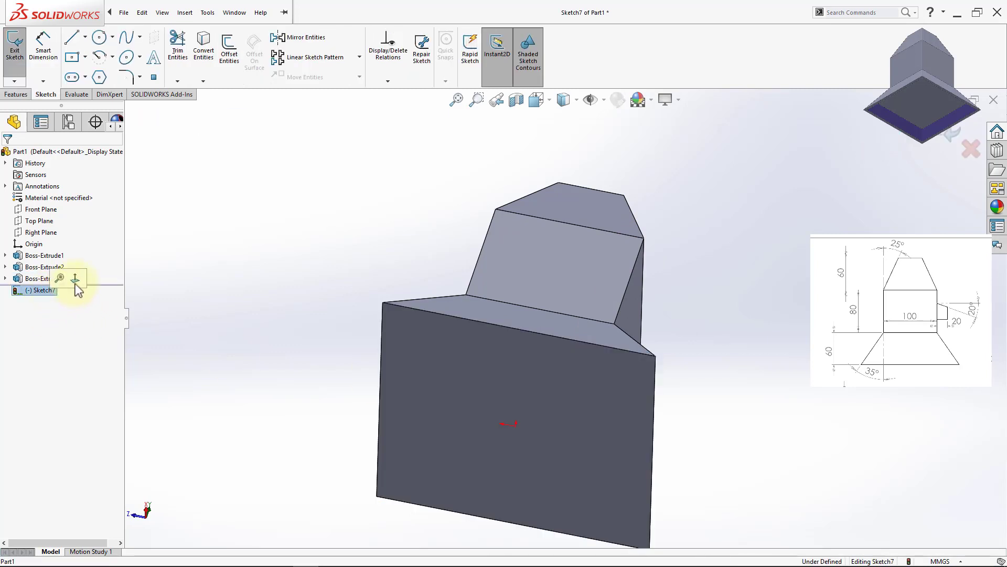
click(77, 280)
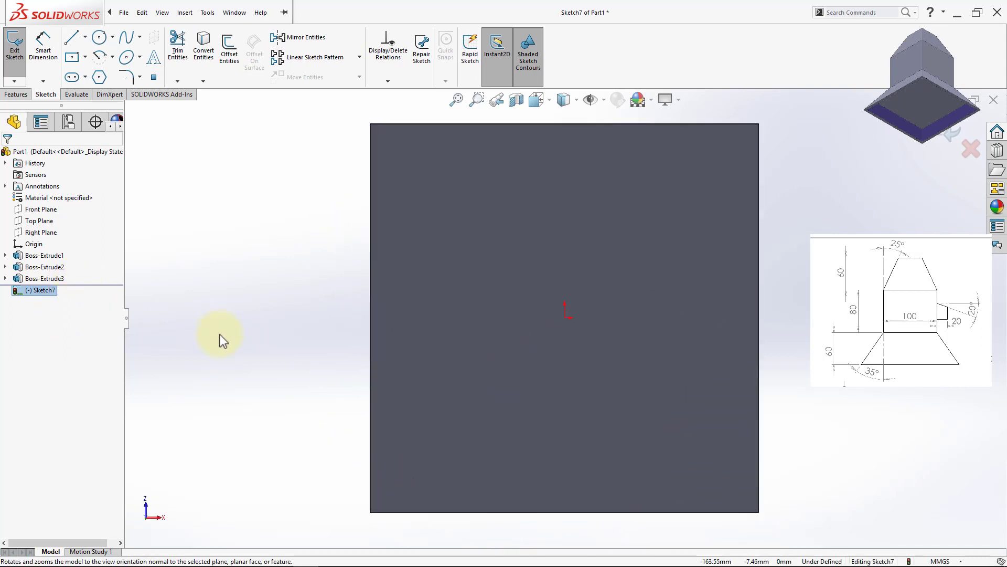
click(72, 57)
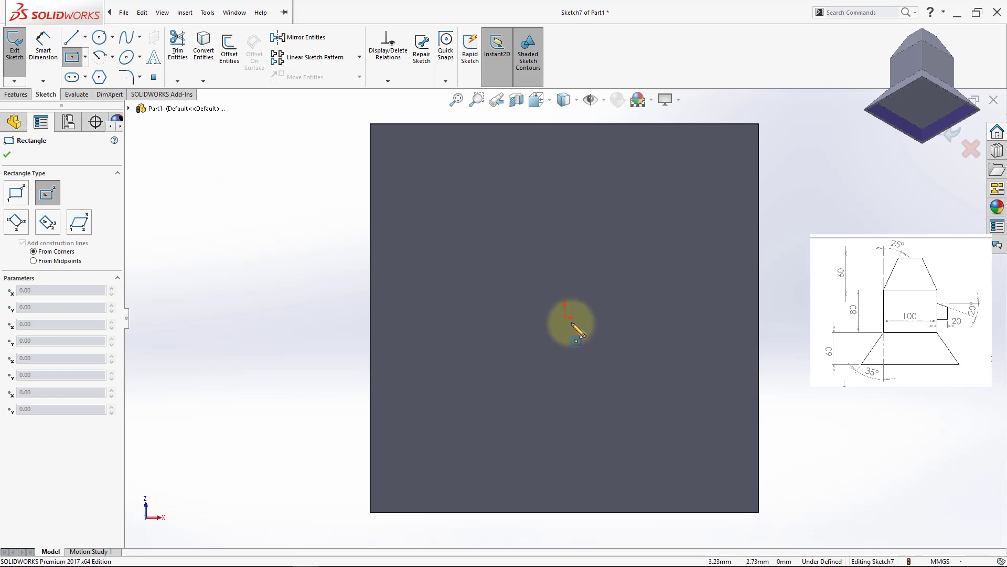
click(566, 319)
click(442, 433)
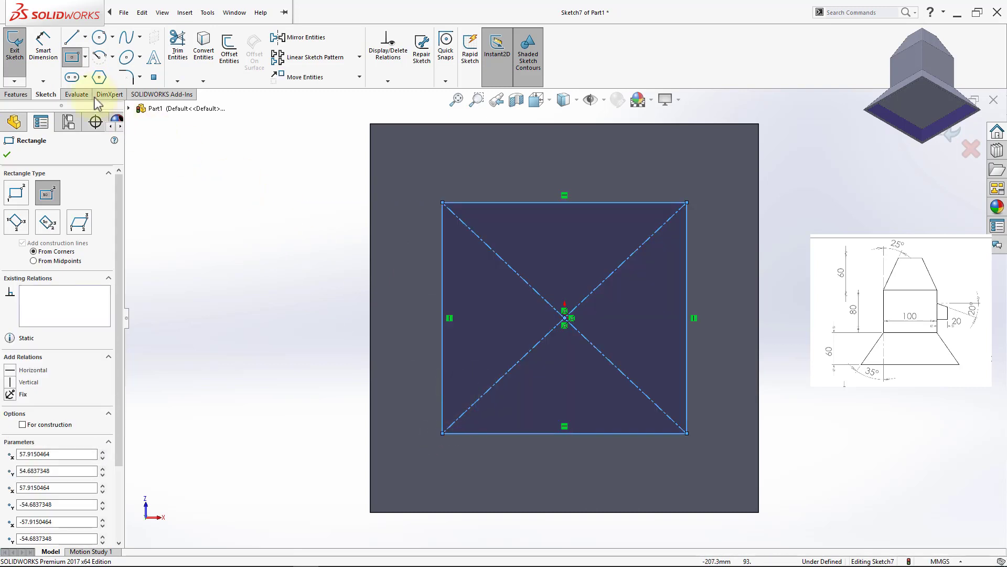
Dimension the gap between the rectangle's upper line and the base's parallel outer edge as 20 mm
click(43, 46)
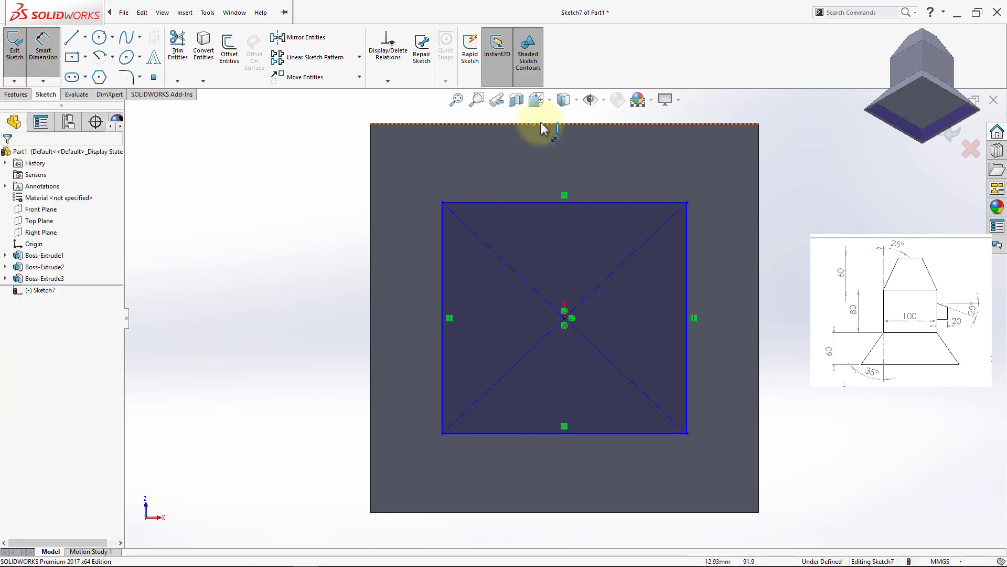
click(597, 202)
click(582, 125)
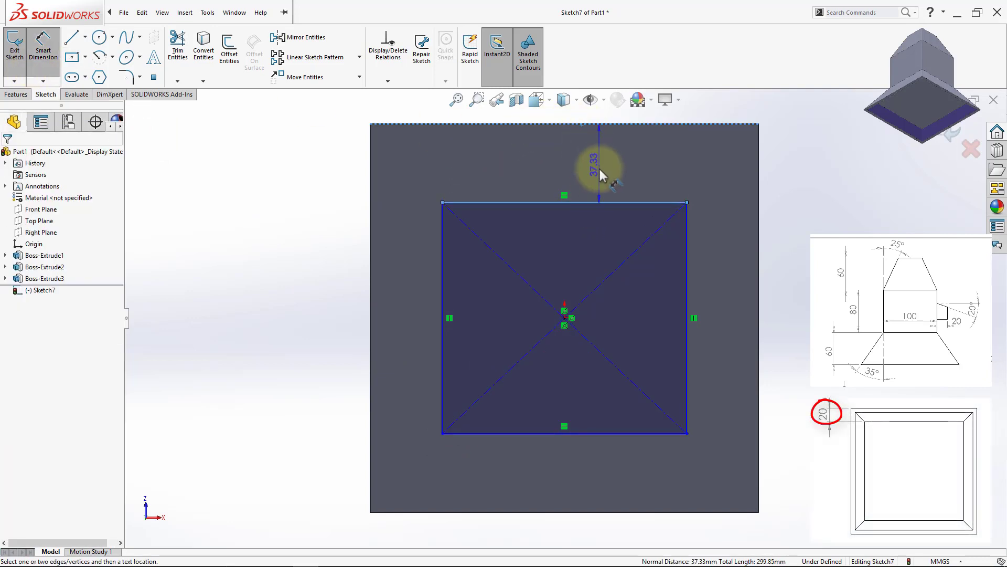
click(603, 165)
text(20)
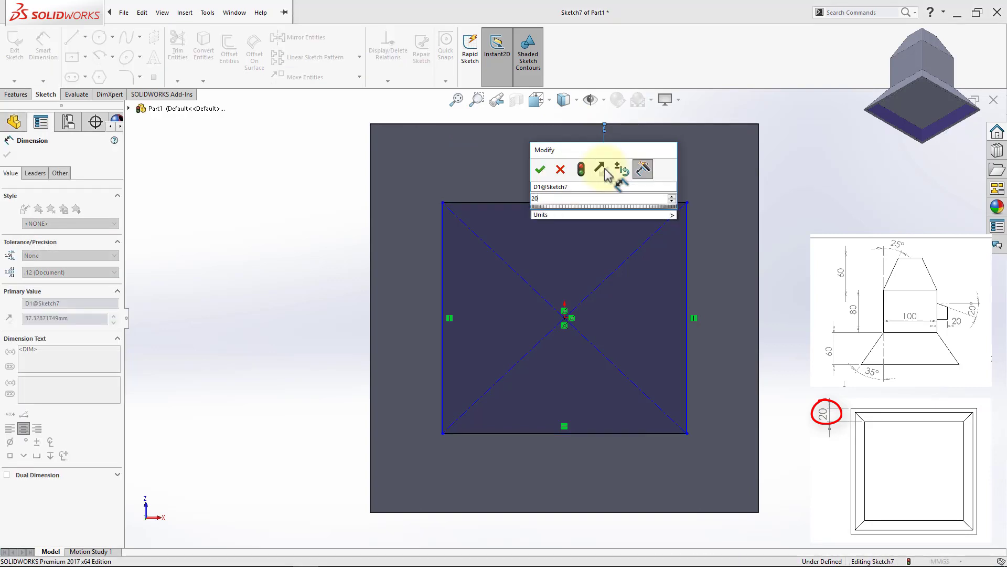
key(Return)
key(Escape)
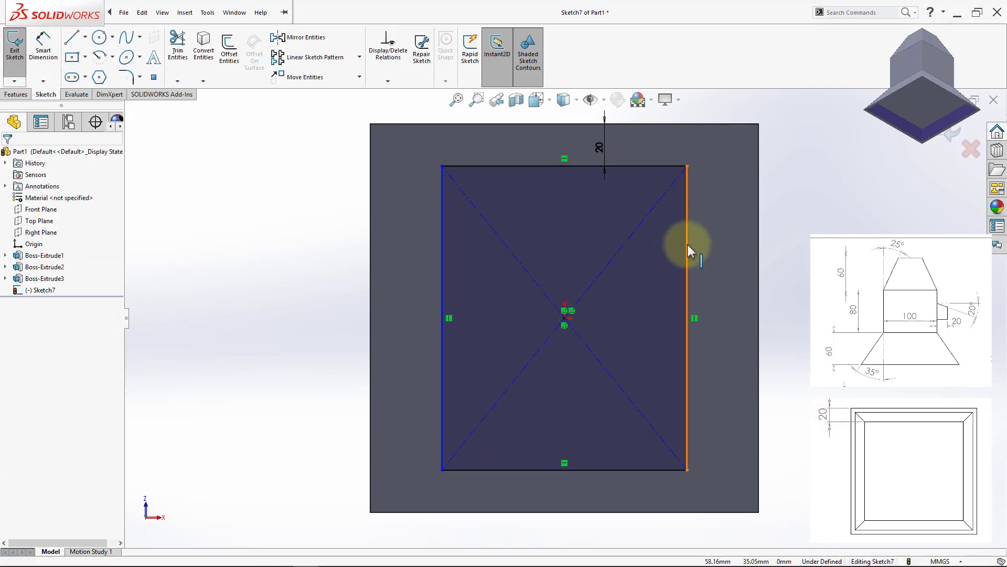
Add an Equal relation between two adjacent sides of the rectangle to make it square
click(688, 244)
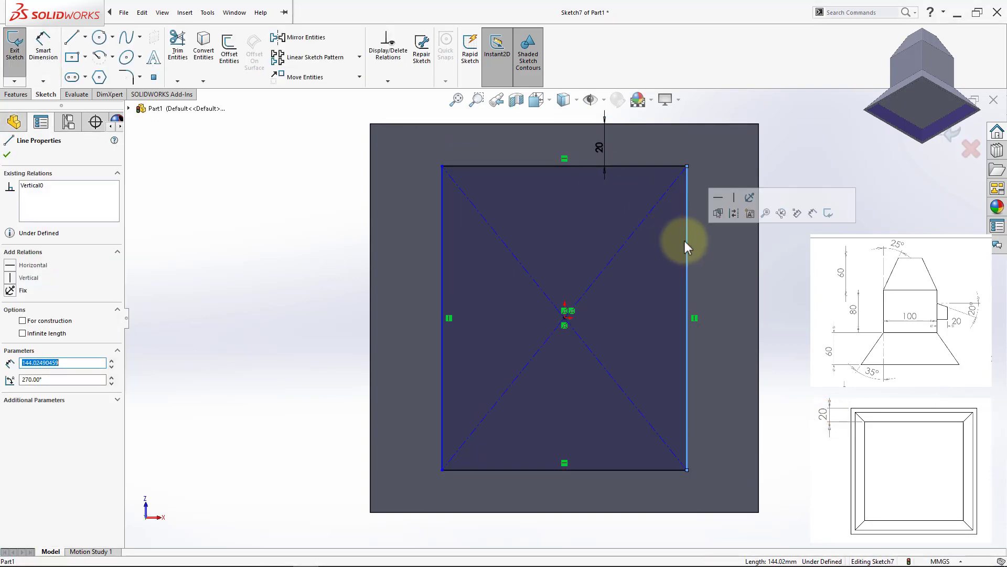
click(643, 149)
click(687, 193)
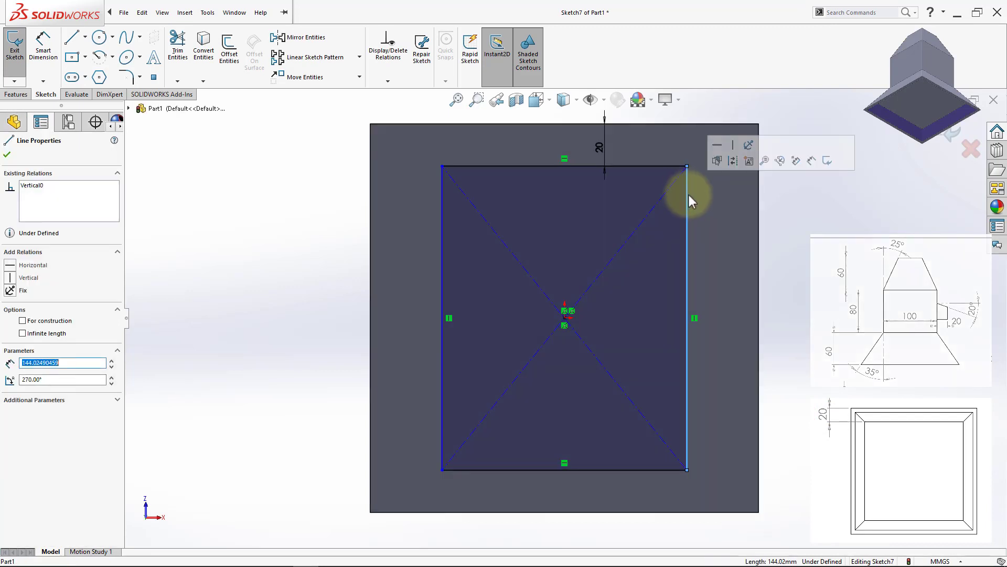
ctrl+click(669, 167)
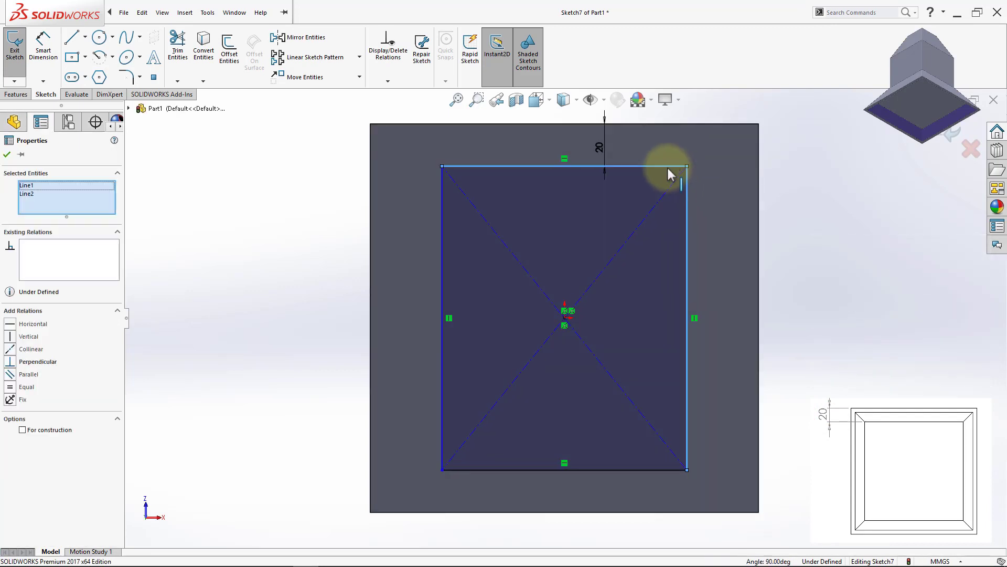
click(10, 388)
click(777, 356)
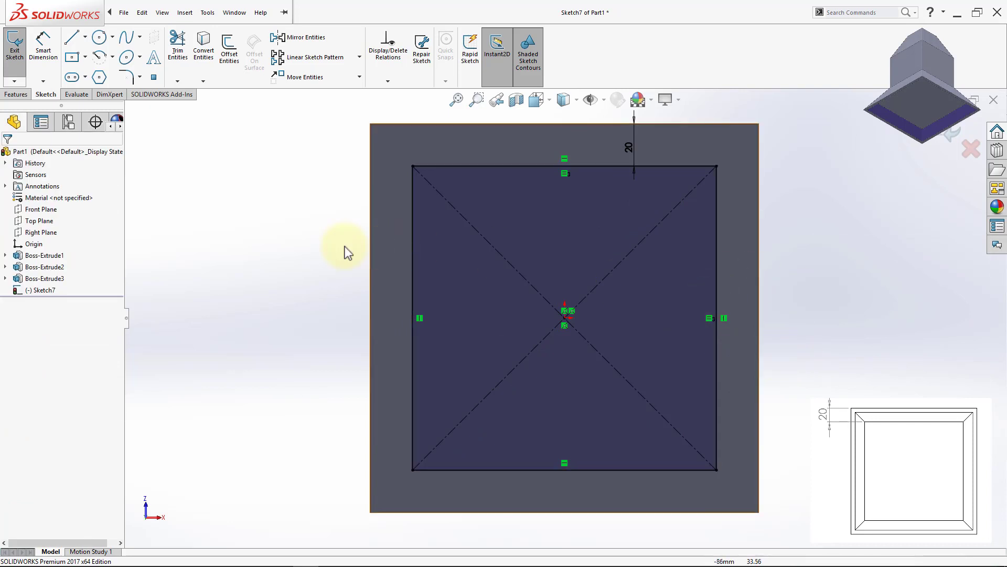
Cut the square sketch into the base as a blind extruded cut 20 mm deep
middle_drag(345, 252, 270, 309)
click(16, 94)
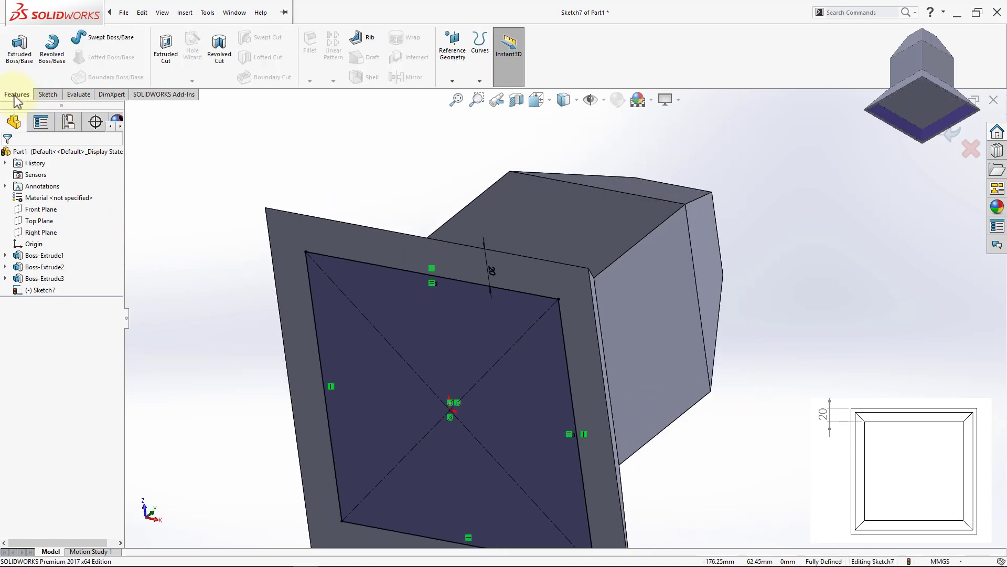
click(162, 64)
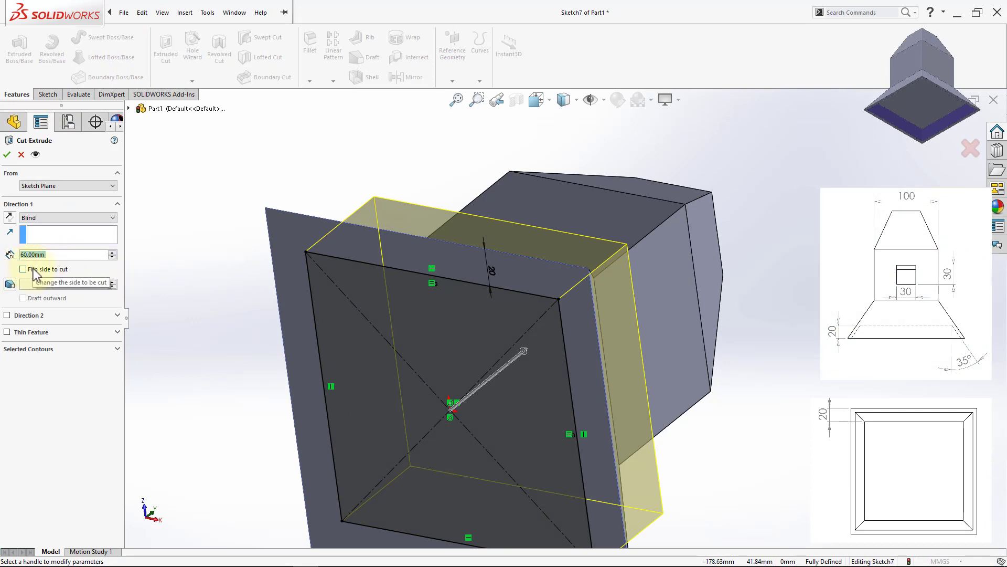
text(20)
key(Return)
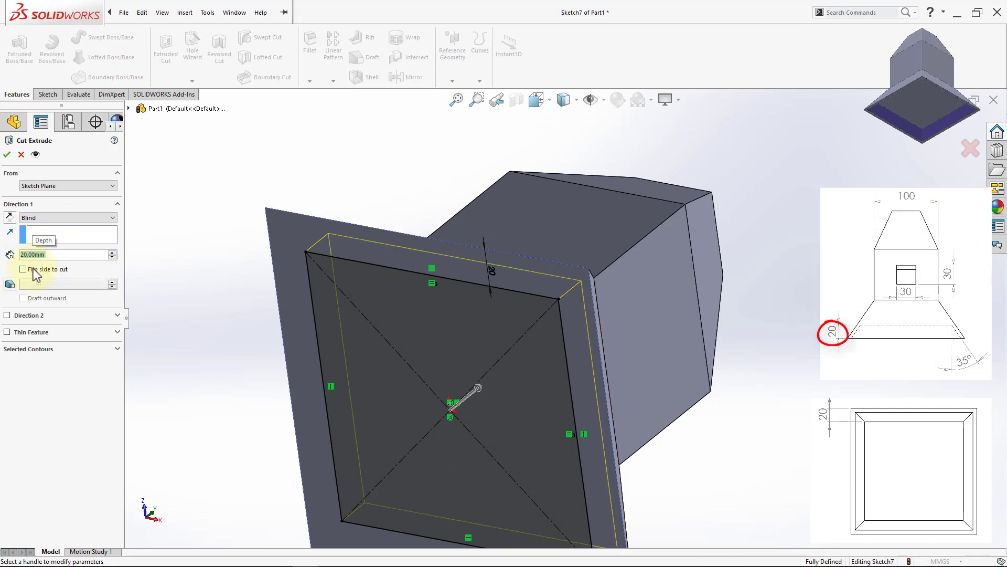
click(7, 154)
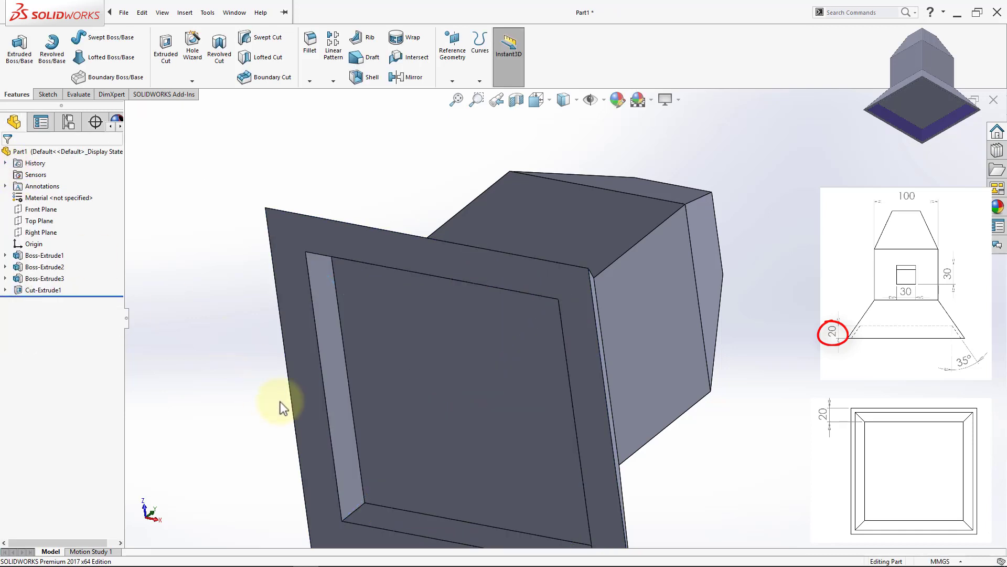
Set up a neutral-plane Draft at 35 degrees, using the floor of the square pocket as the neutral plane
scroll(335, 407, up, 1)
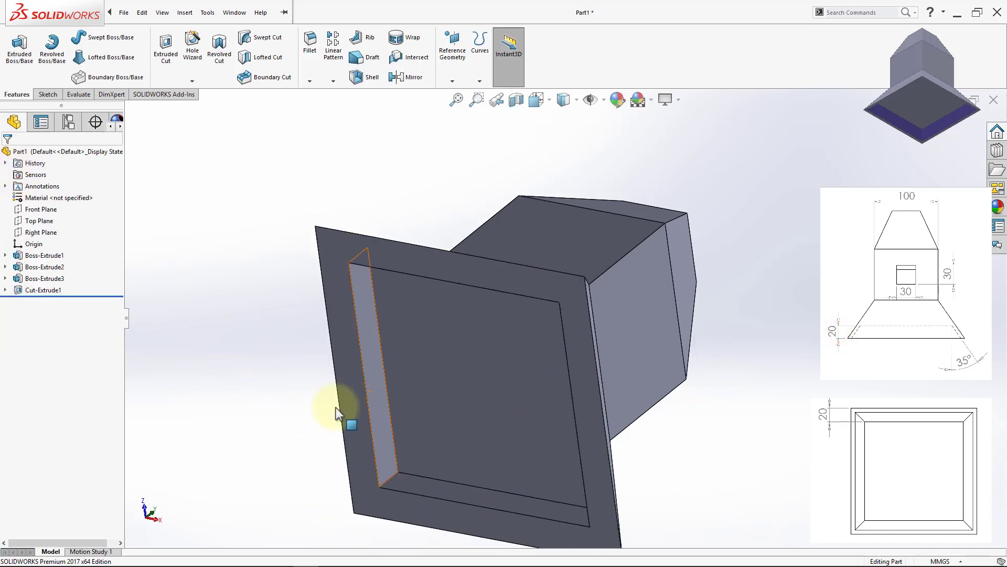
scroll(336, 407, up, 1)
middle_drag(331, 405, 343, 366)
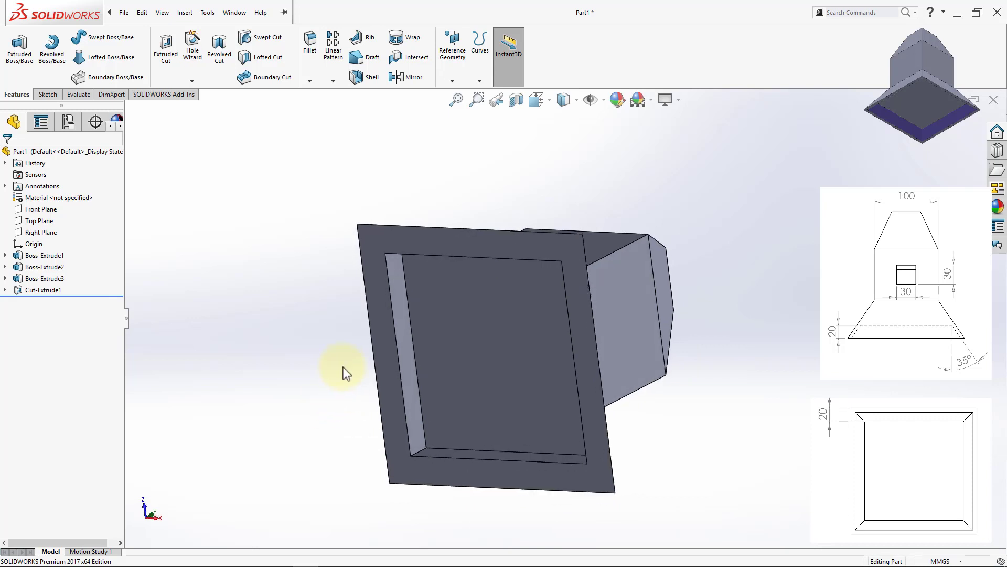
click(363, 64)
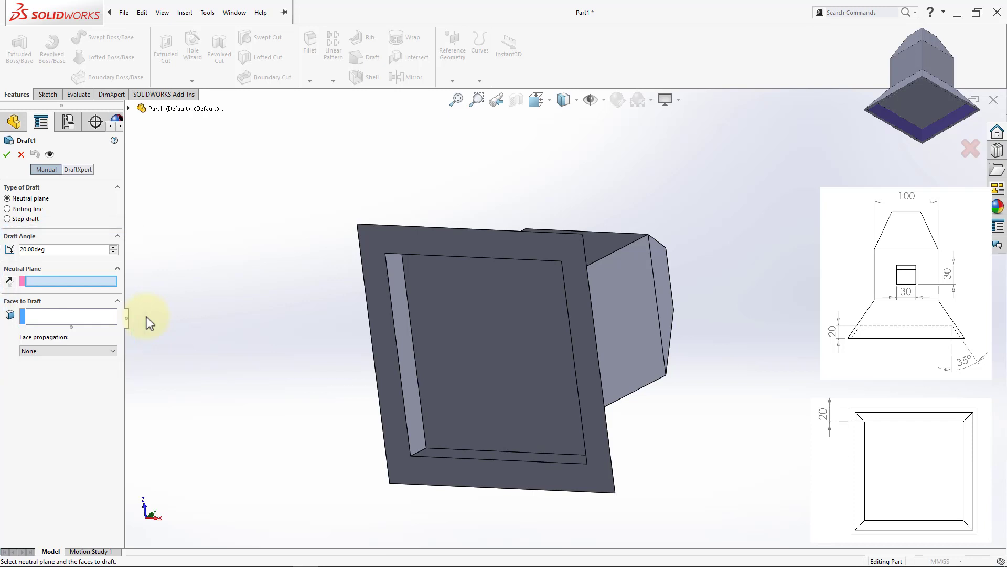
double_click(44, 251)
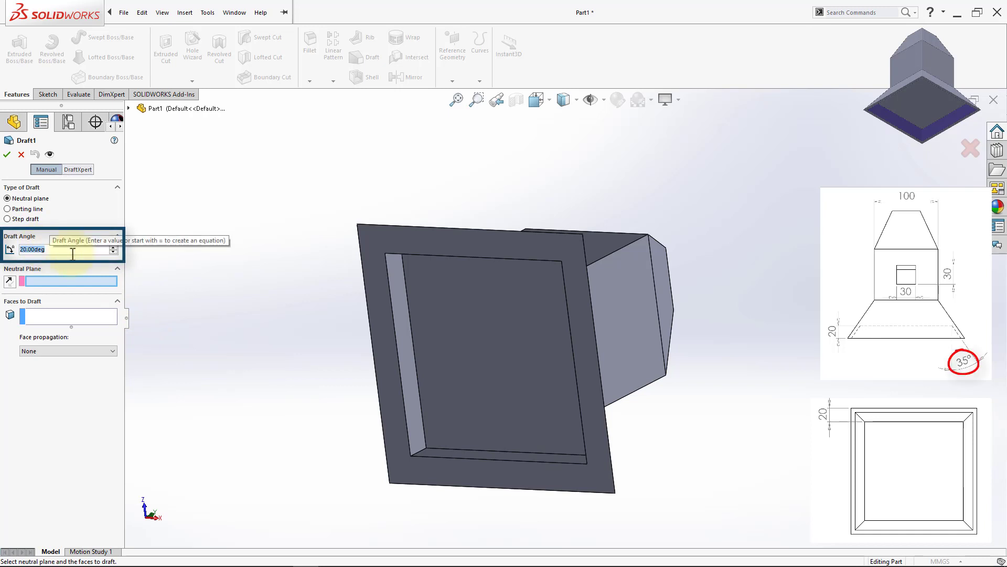
text(35)
key(Return)
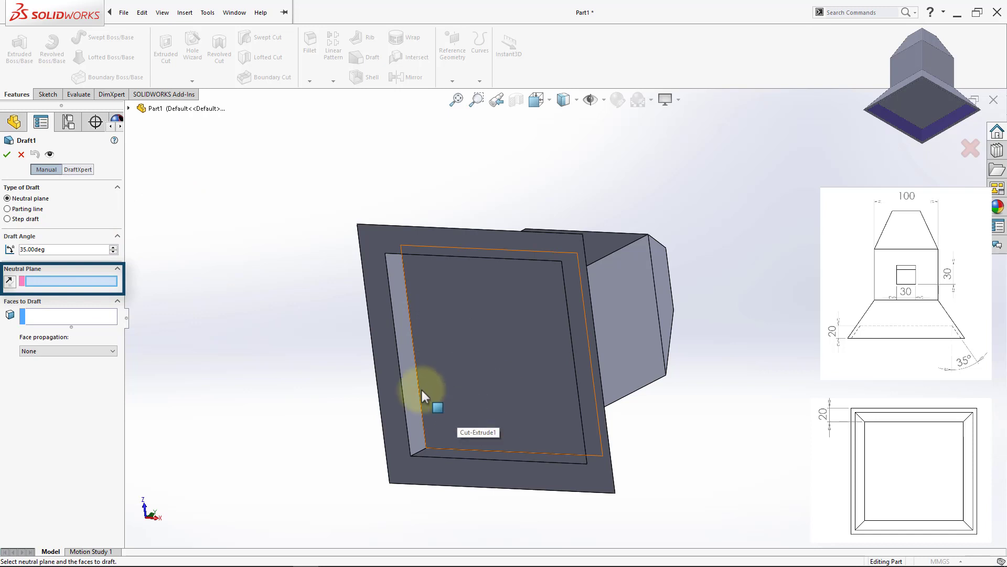
middle_drag(480, 408, 509, 369)
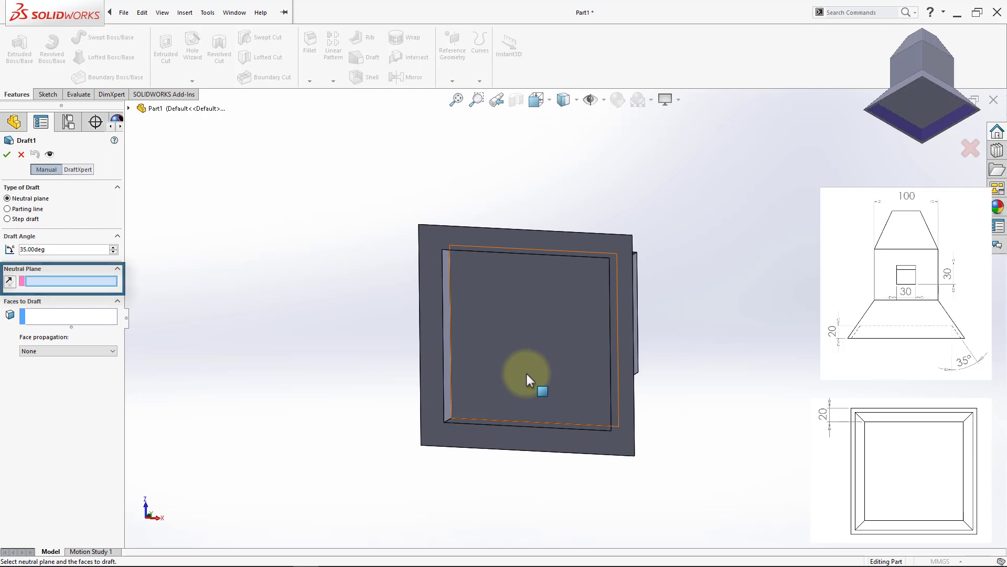
click(527, 374)
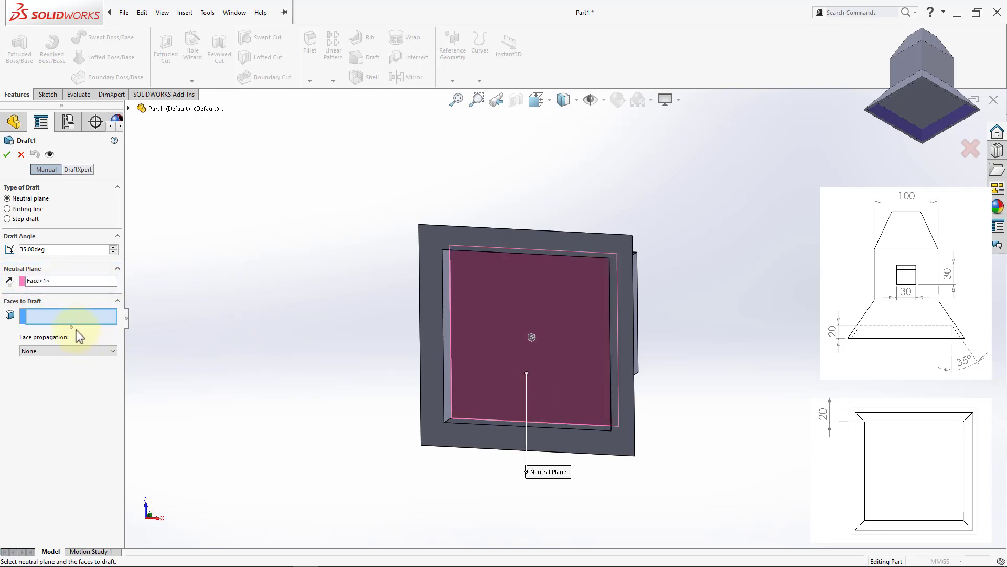
Select the pocket's four side walls as the faces to draft
middle_drag(370, 355, 345, 343)
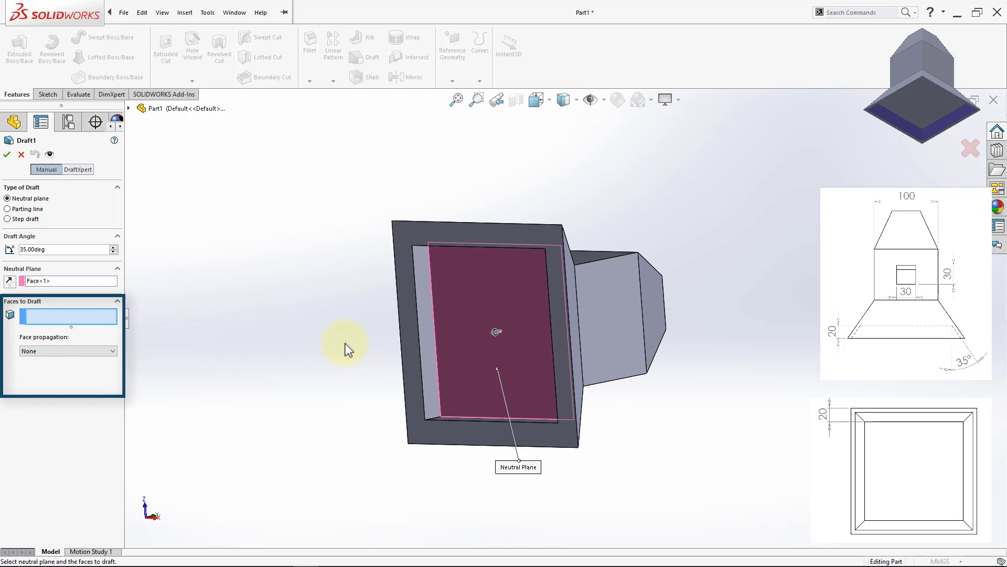
click(431, 345)
middle_drag(472, 341, 472, 236)
click(495, 202)
middle_drag(495, 202, 689, 424)
click(706, 320)
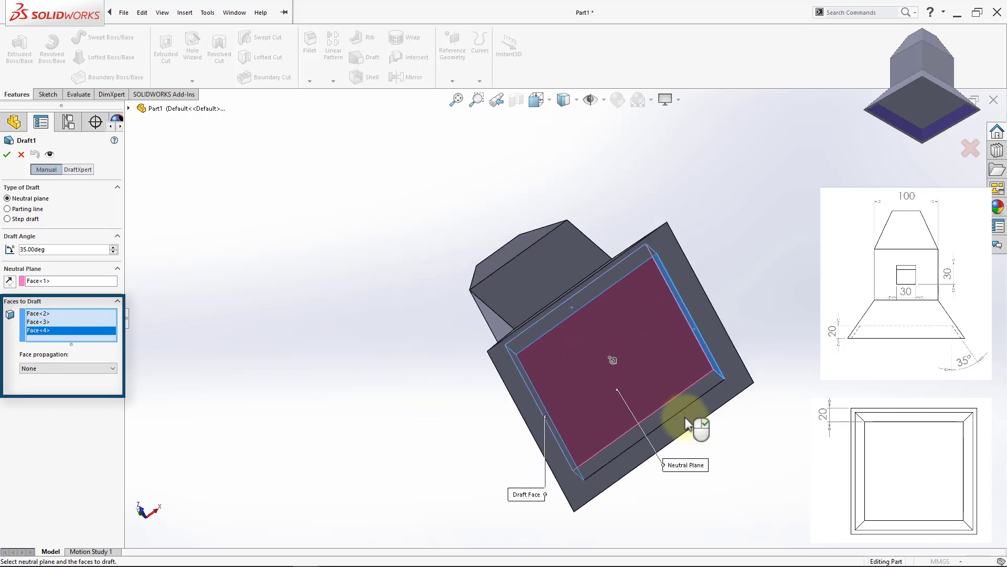
click(682, 401)
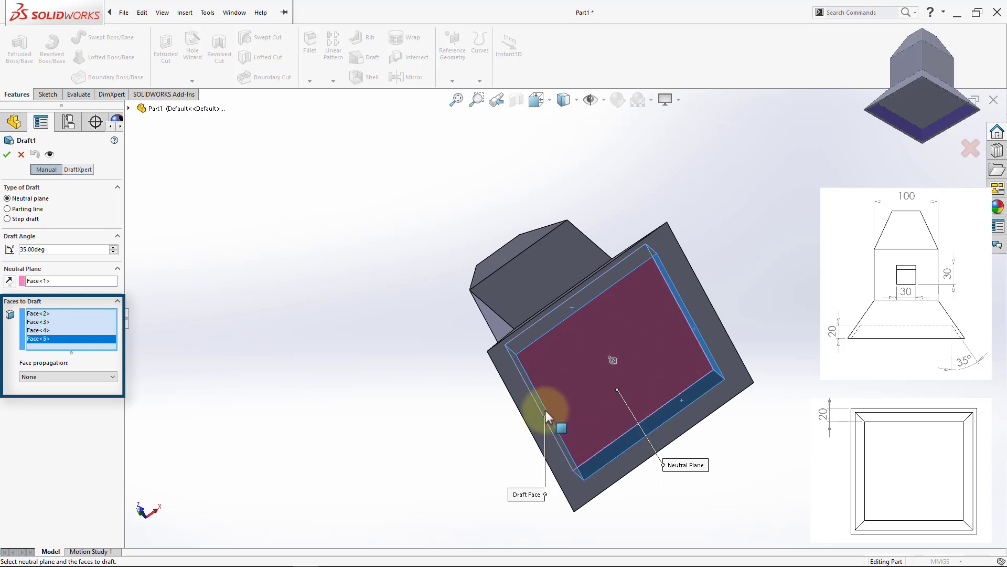
Apply the 35-degree draft to the four side walls of the square pocket
middle_drag(278, 351, 443, 373)
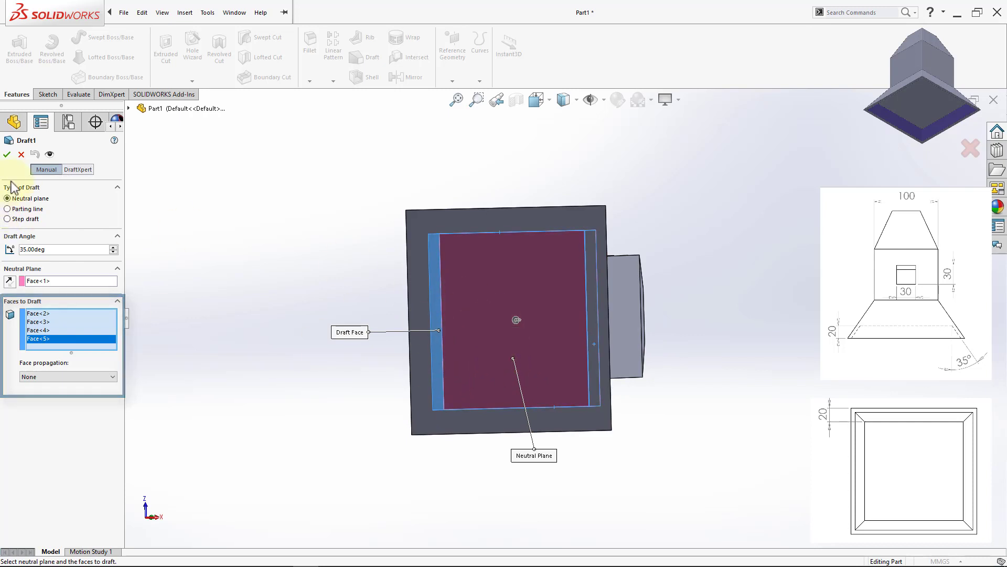
click(7, 154)
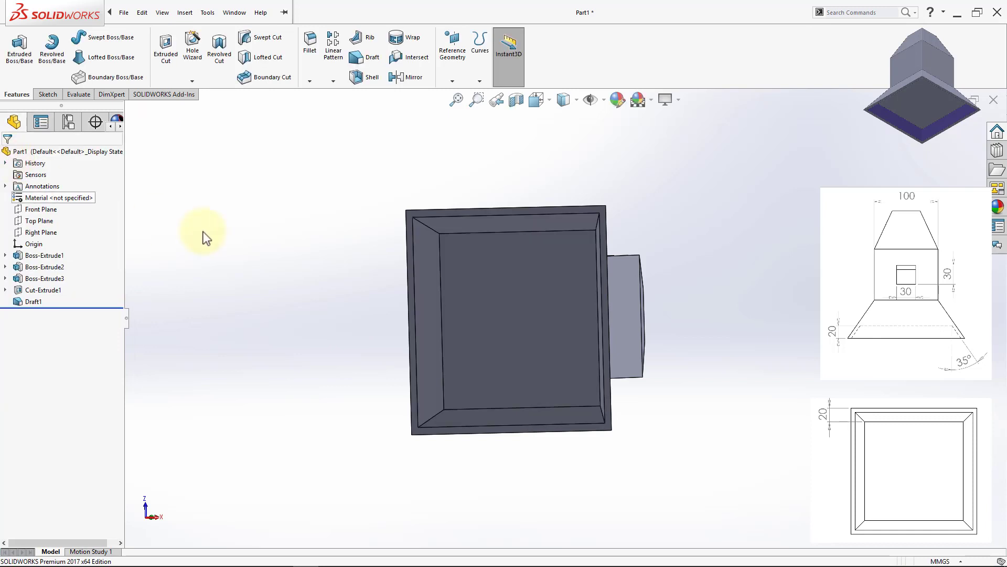
mouse_move(414, 349)
middle_down()
mouse_move(482, 385)
mouse_move(429, 353)
middle_up()
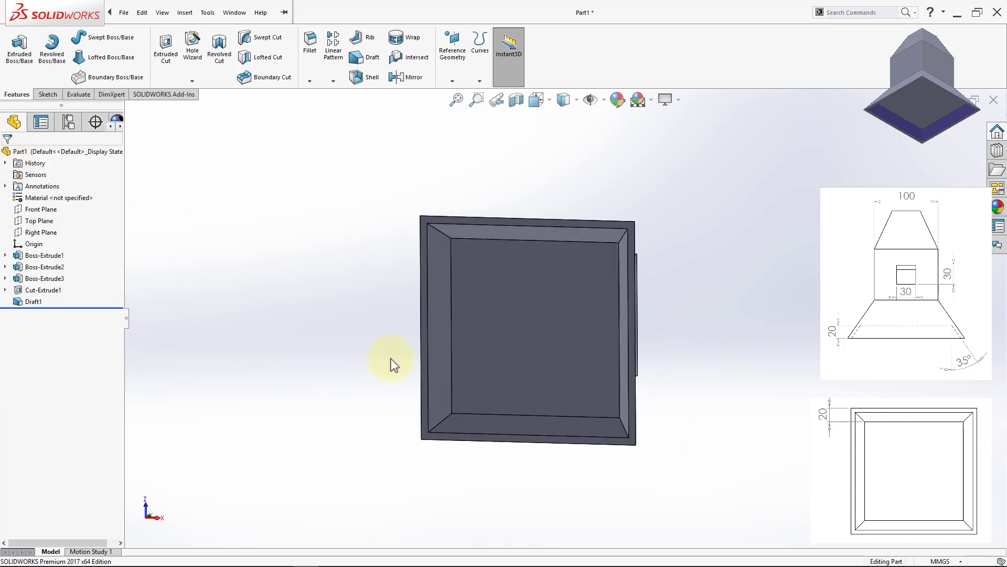
Edit the pocket draft to use the base's outer bottom face around the pocket as the neutral plane
right_click(36, 304)
click(45, 284)
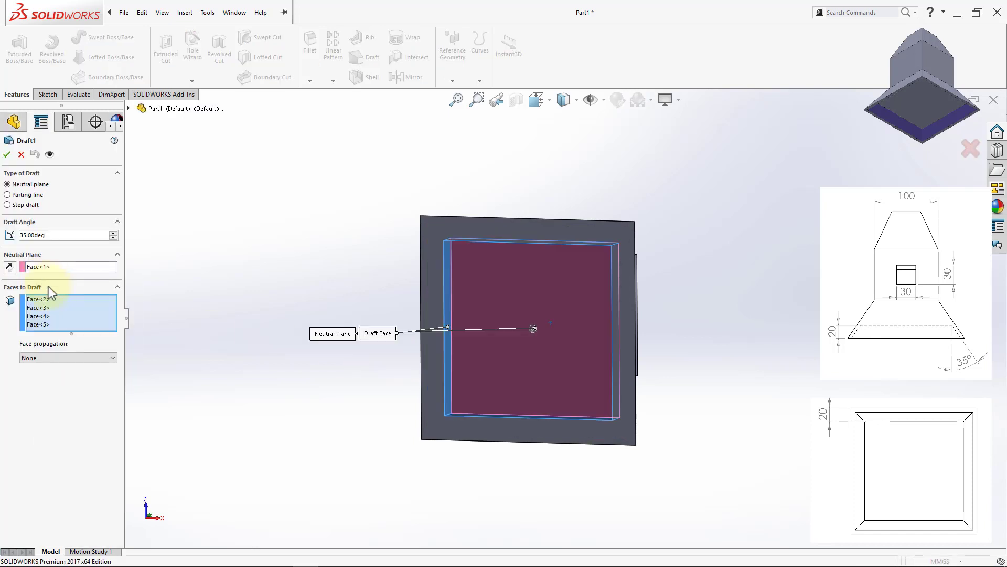
click(58, 266)
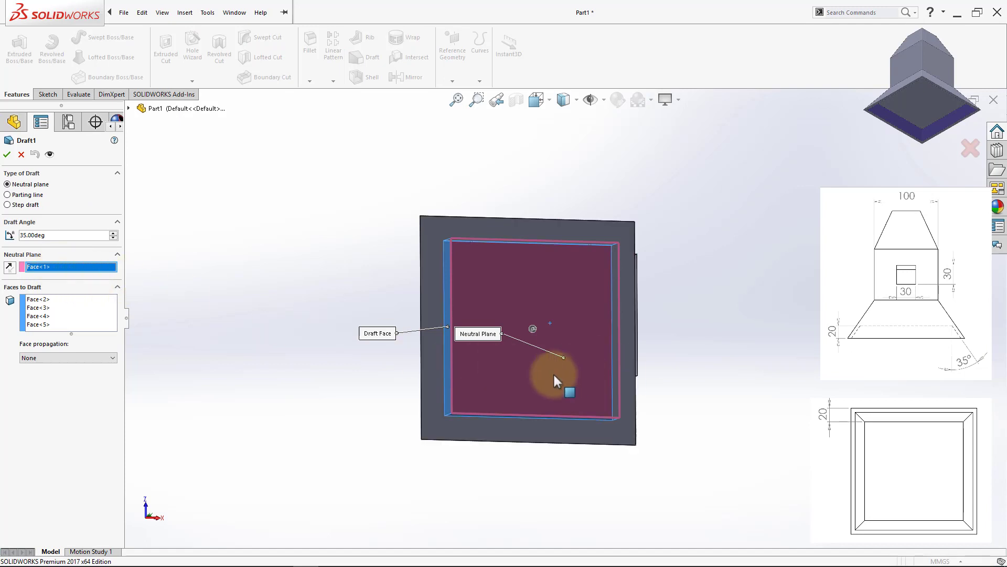
click(430, 387)
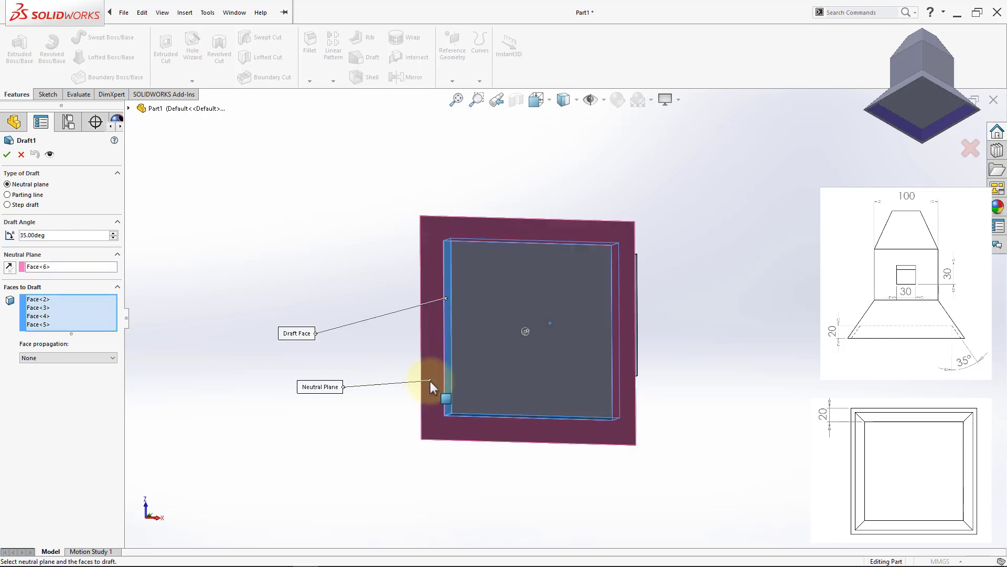
click(7, 154)
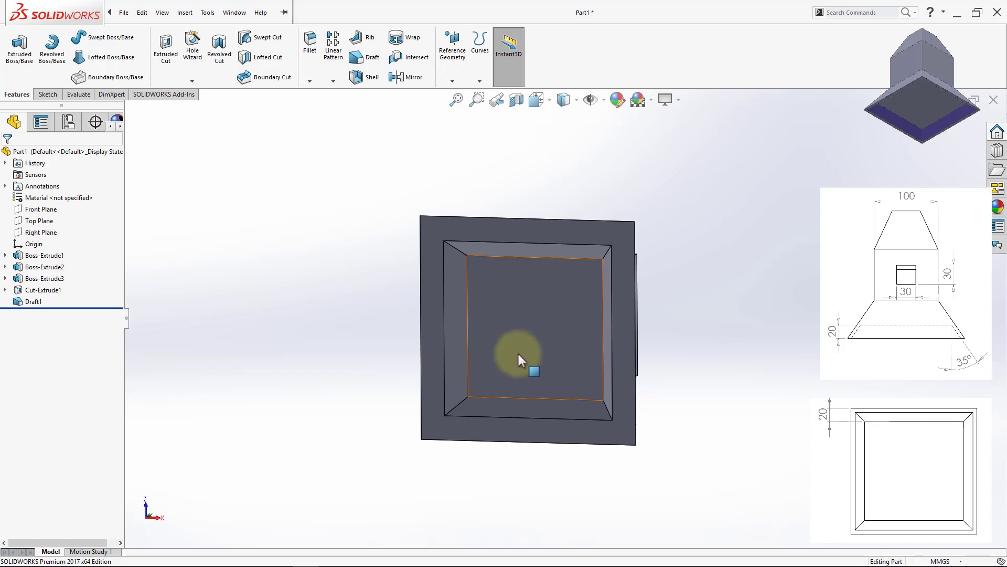
Edit the pocket draft again and set the pocket floor back as its neutral plane
click(31, 304)
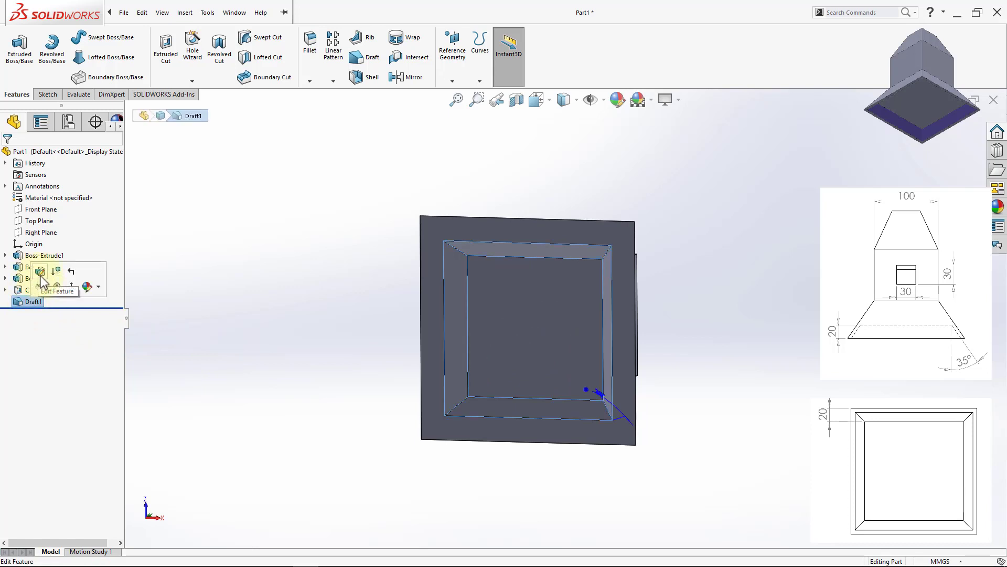
click(41, 278)
click(51, 265)
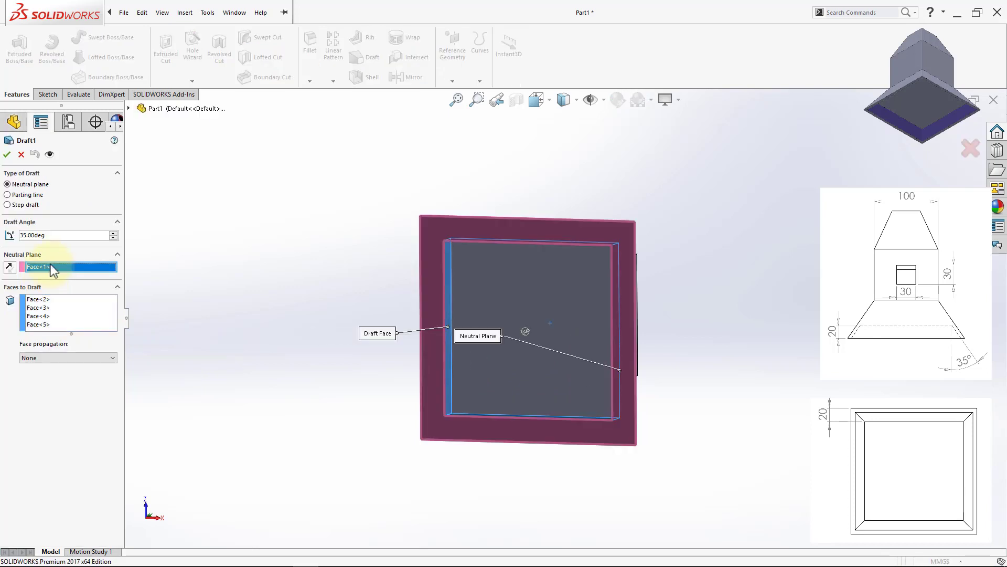
click(521, 294)
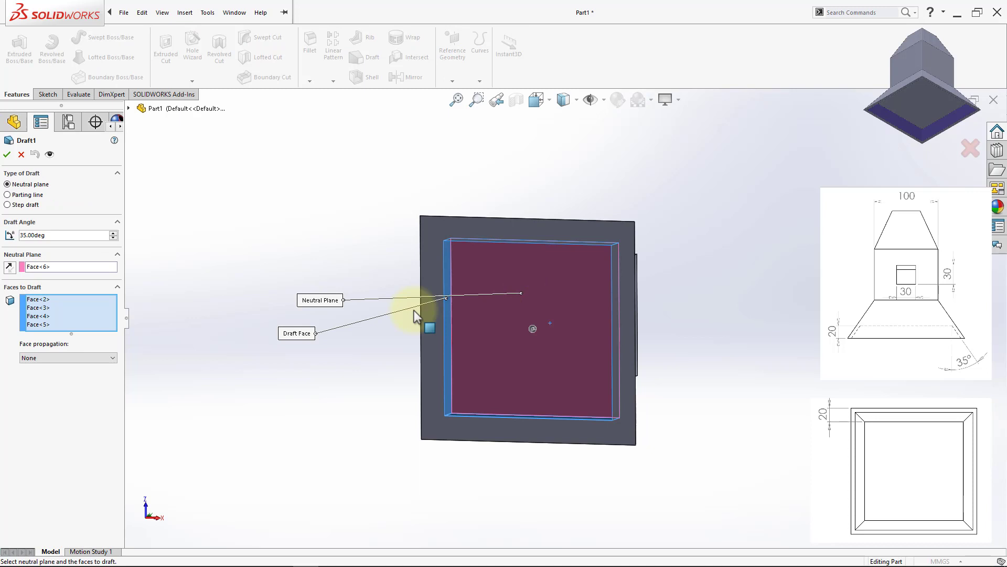
click(5, 156)
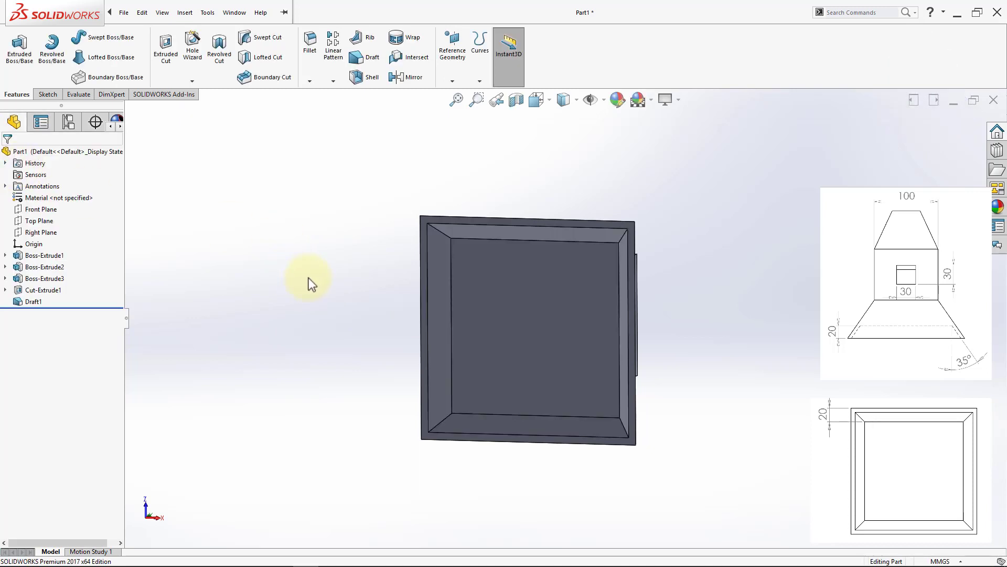
Start a sketch on the middle block's side face and draw a center rectangle about 24 mm per side near the face's middle
middle_drag(309, 278, 376, 399)
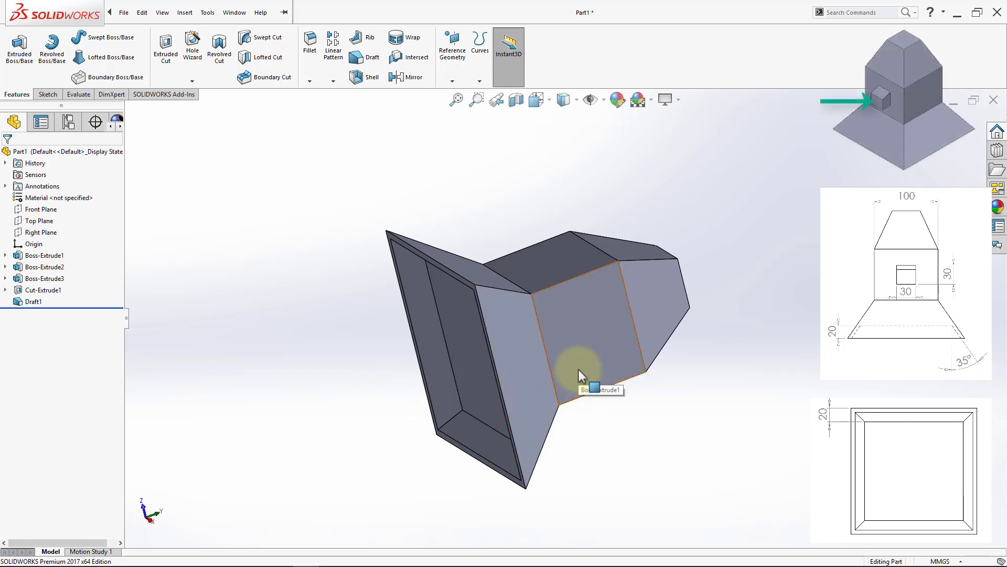
click(583, 355)
click(640, 321)
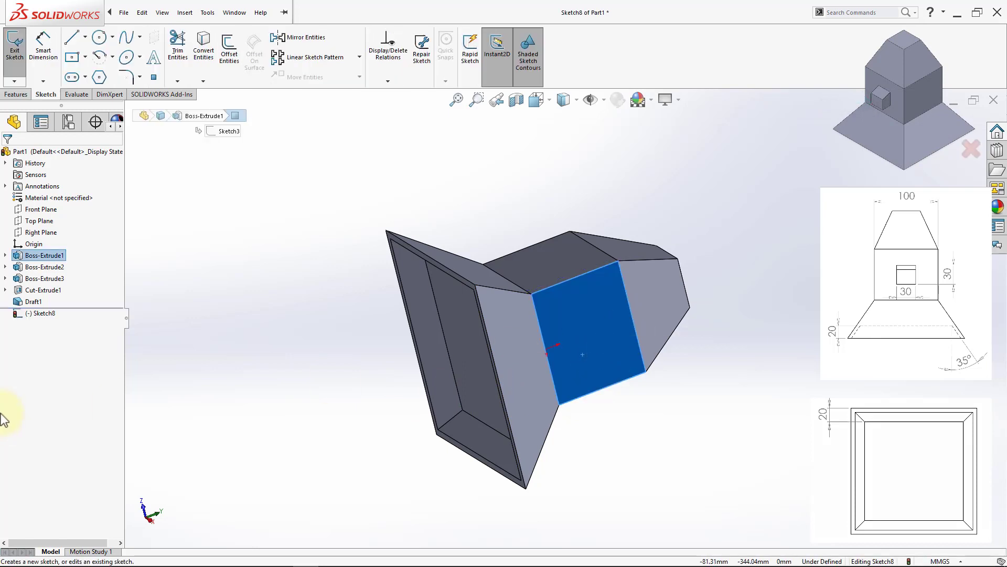
right_click(46, 314)
click(70, 304)
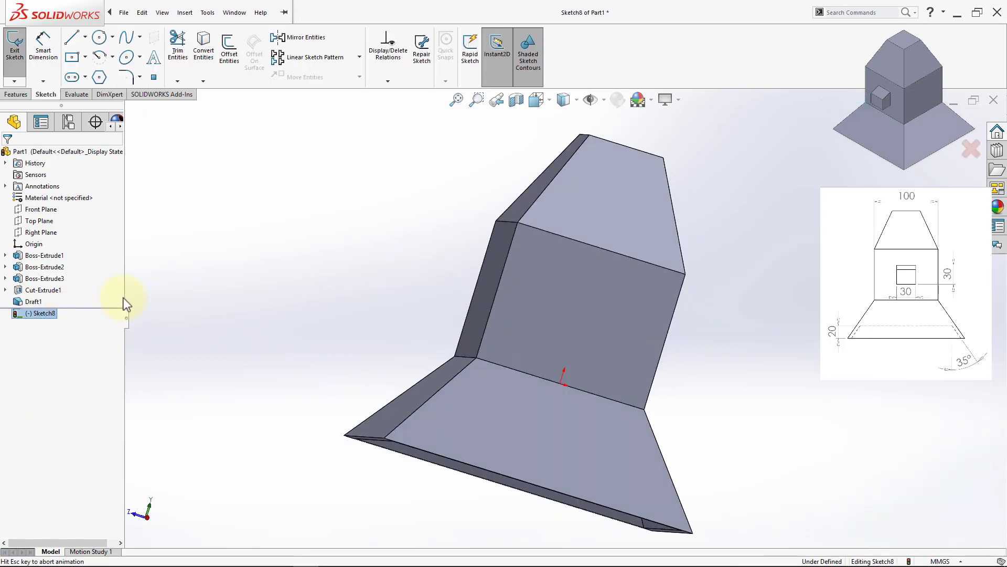
click(74, 58)
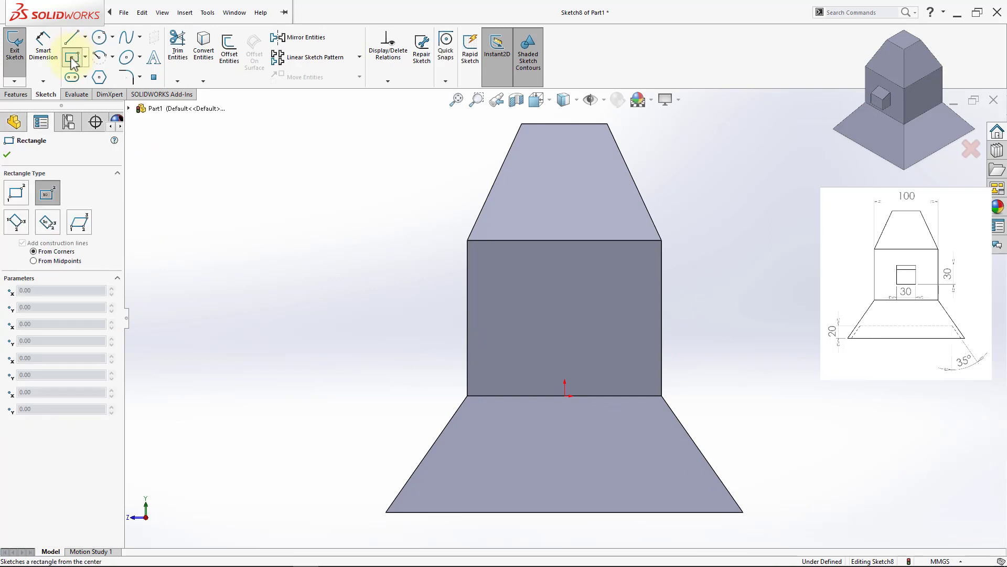
click(564, 317)
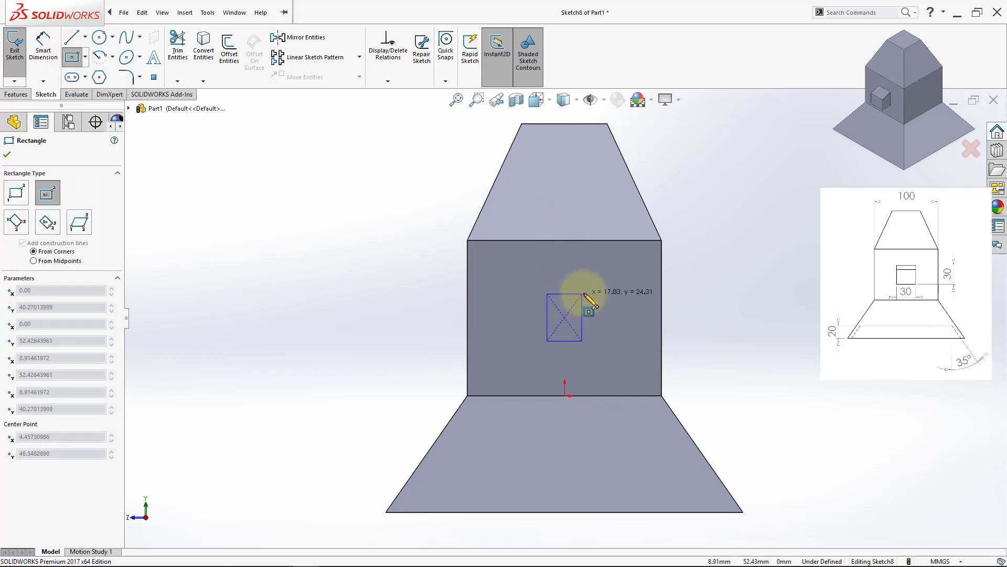
click(588, 294)
key(Escape)
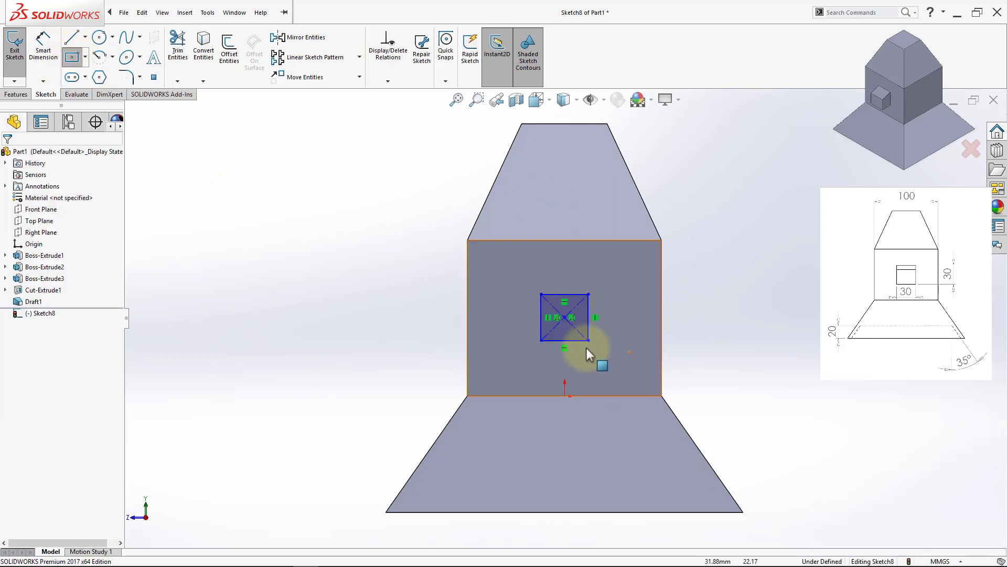
Make two adjacent sides of the side-face rectangle equal in length
click(581, 339)
ctrl+click(587, 329)
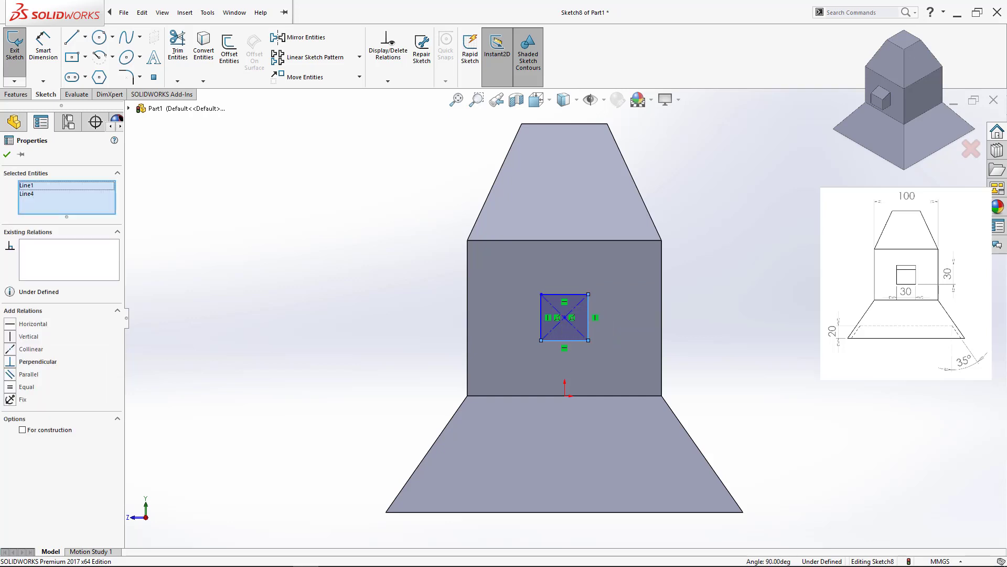
click(21, 386)
click(772, 344)
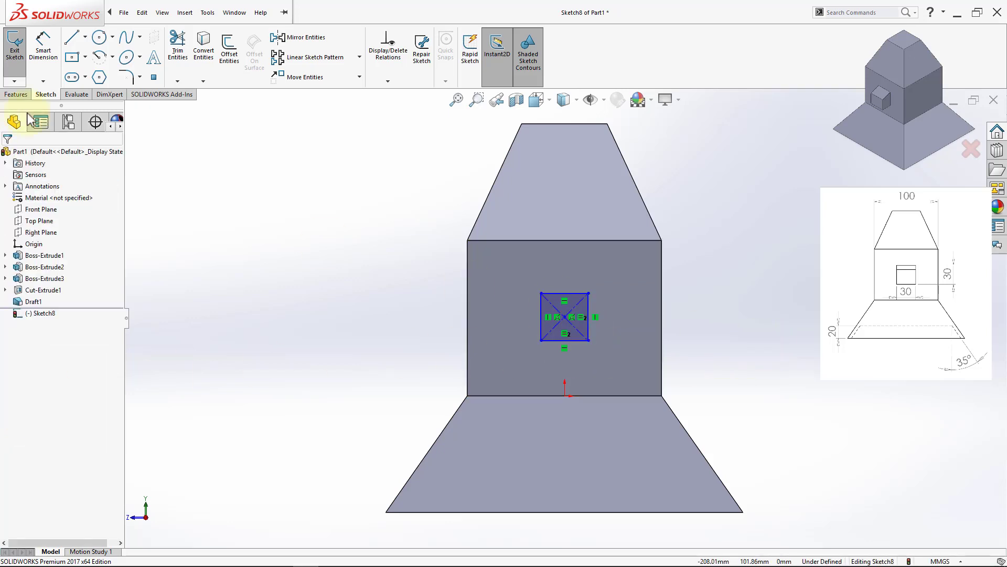
Dimension the vertical side of the square to 30 mm
click(43, 47)
click(587, 327)
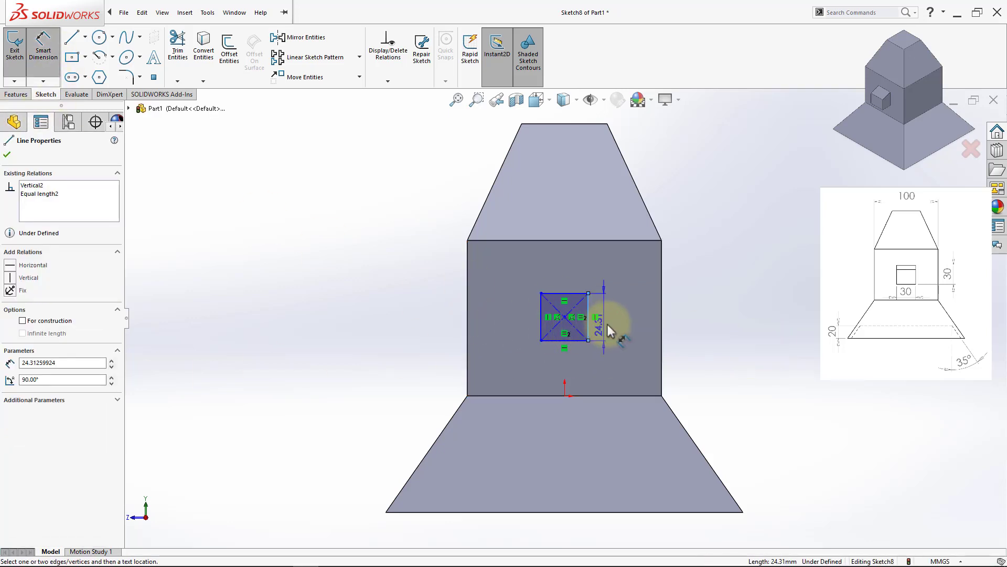
click(618, 322)
text(30)
key(Return)
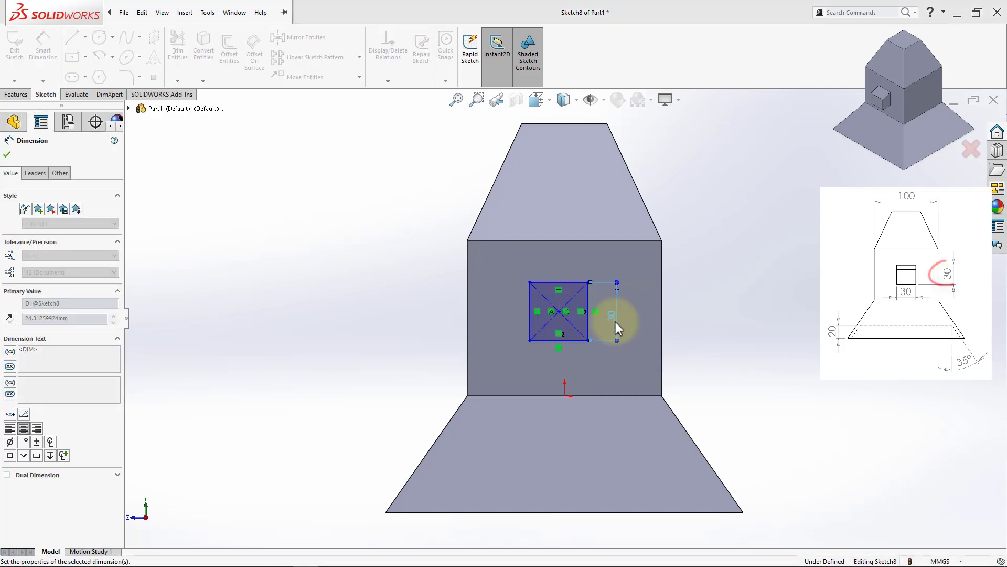
click(43, 48)
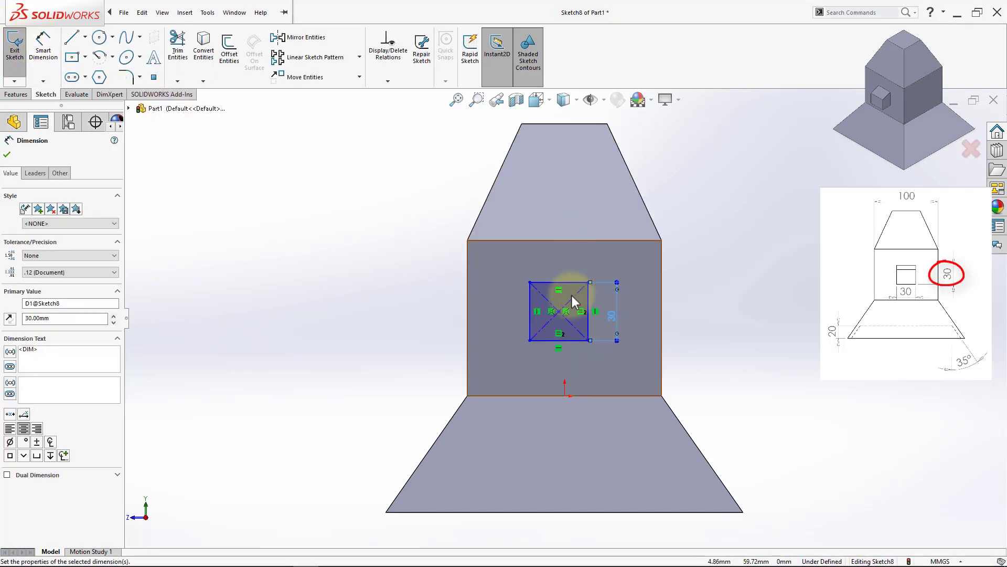
Move the square toward the side face's upper-left corner and draw two construction diagonals connecting the face's opposite corners
drag(559, 312, 525, 296)
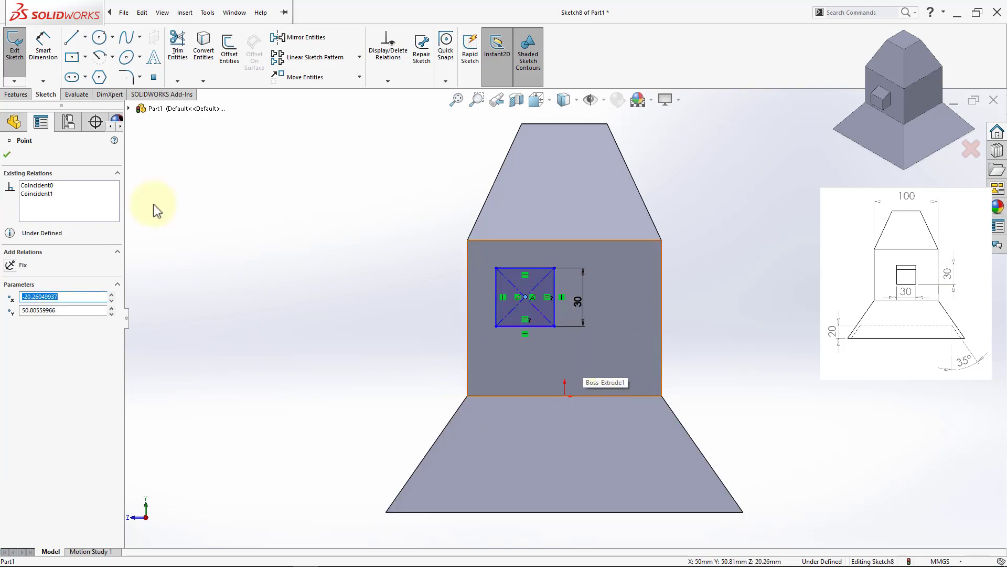
click(73, 38)
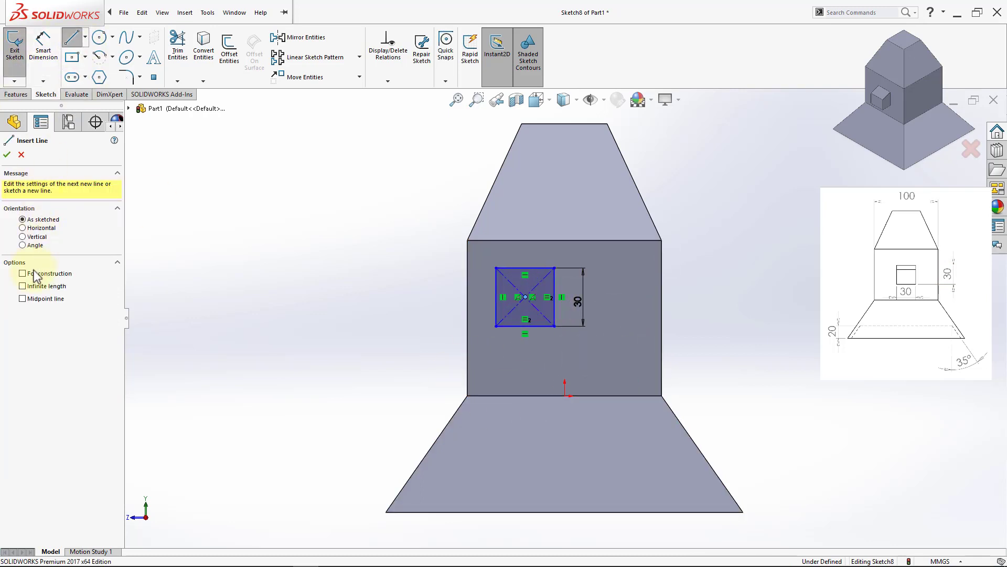
click(467, 395)
double_click(662, 240)
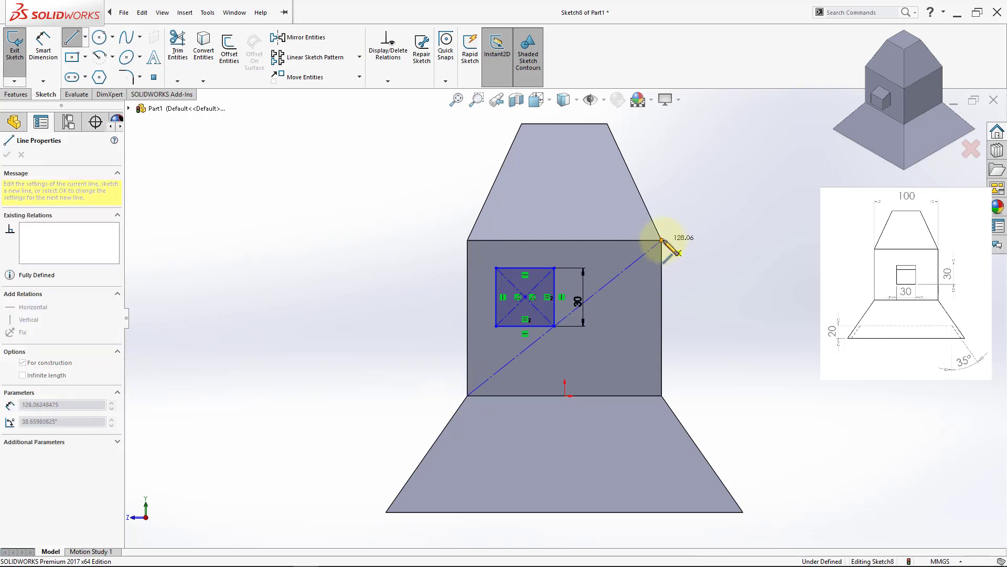
click(661, 395)
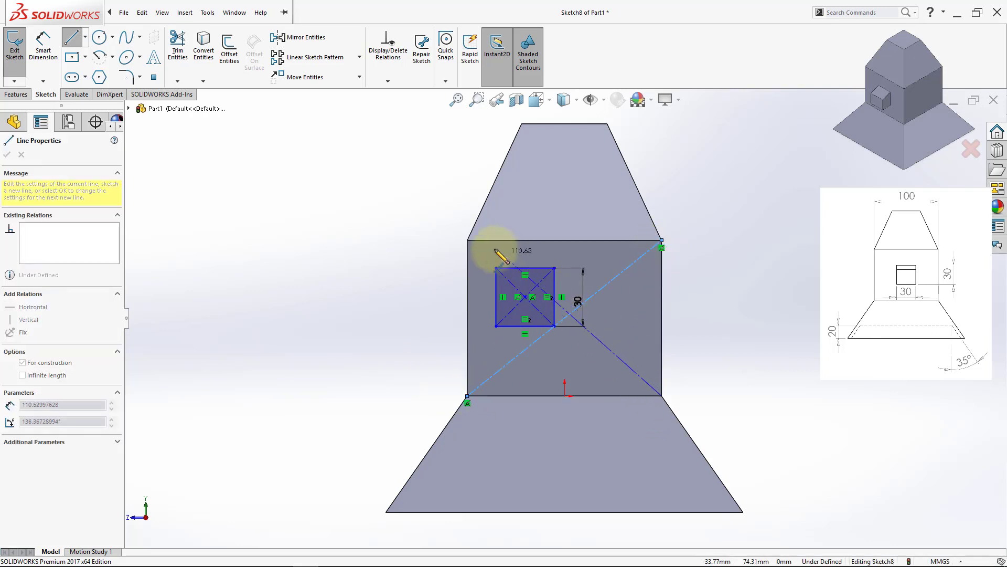
double_click(467, 240)
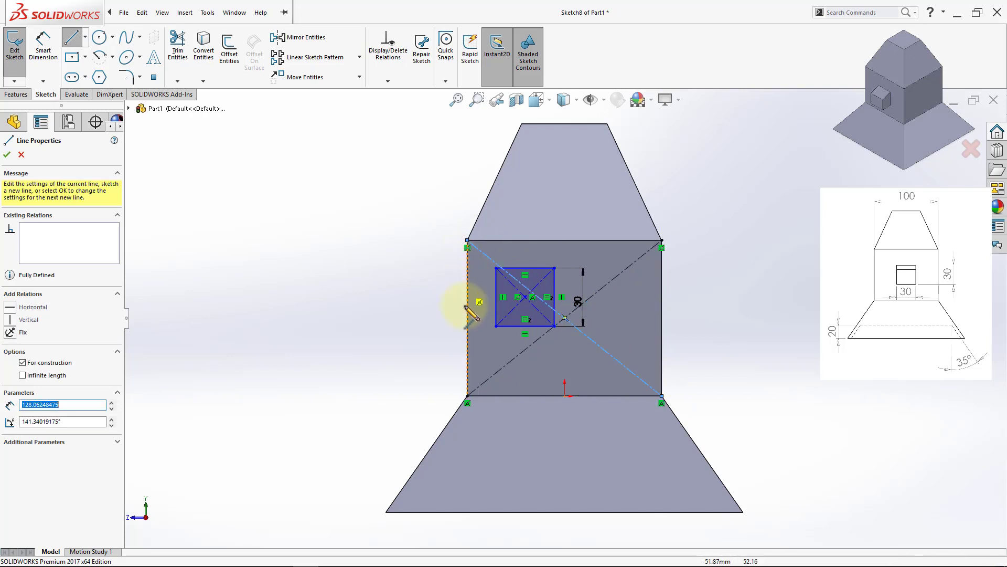
key(Escape)
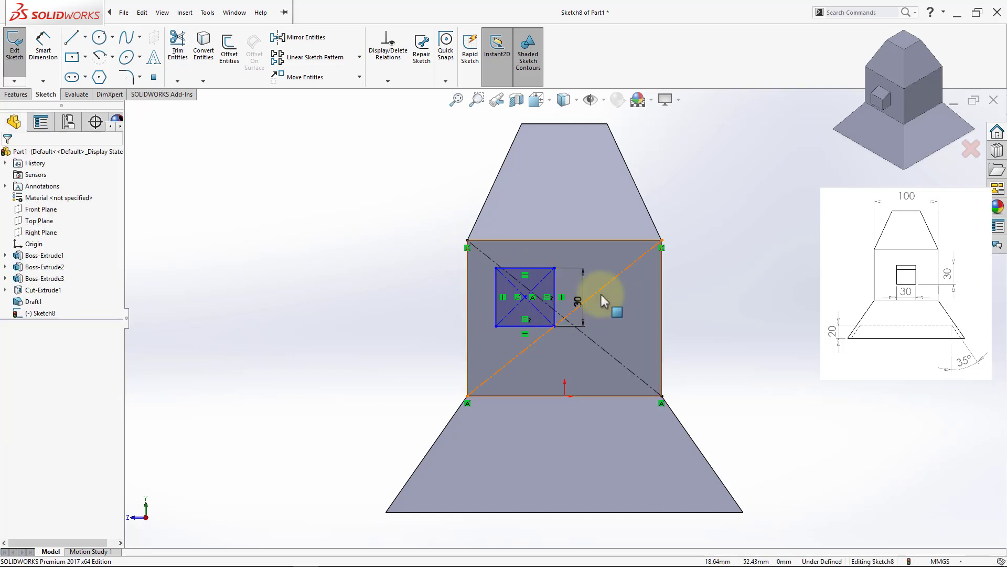
Center the square on the side face with an Intersection relation between its center point and the two construction diagonals
click(602, 295)
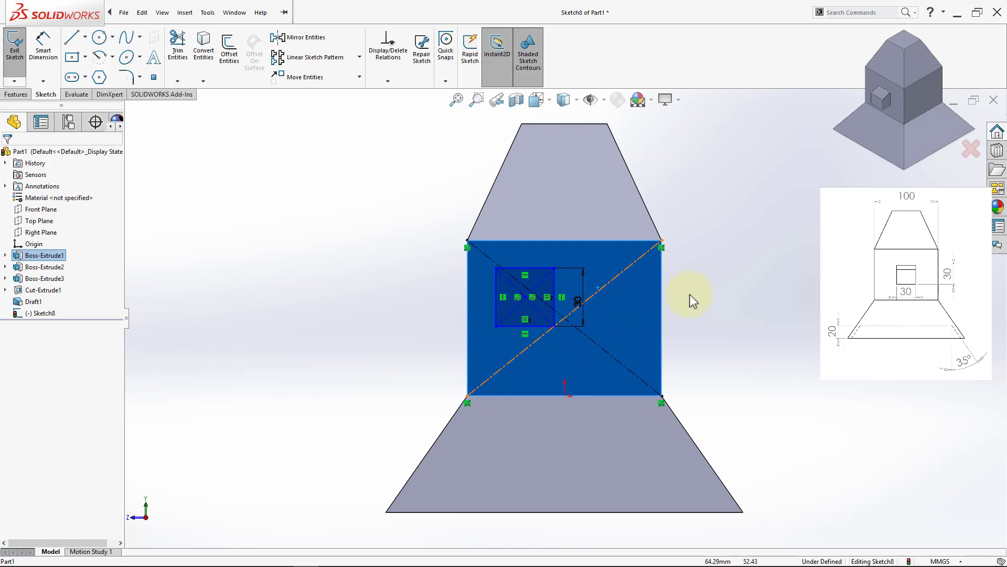
click(691, 294)
click(617, 283)
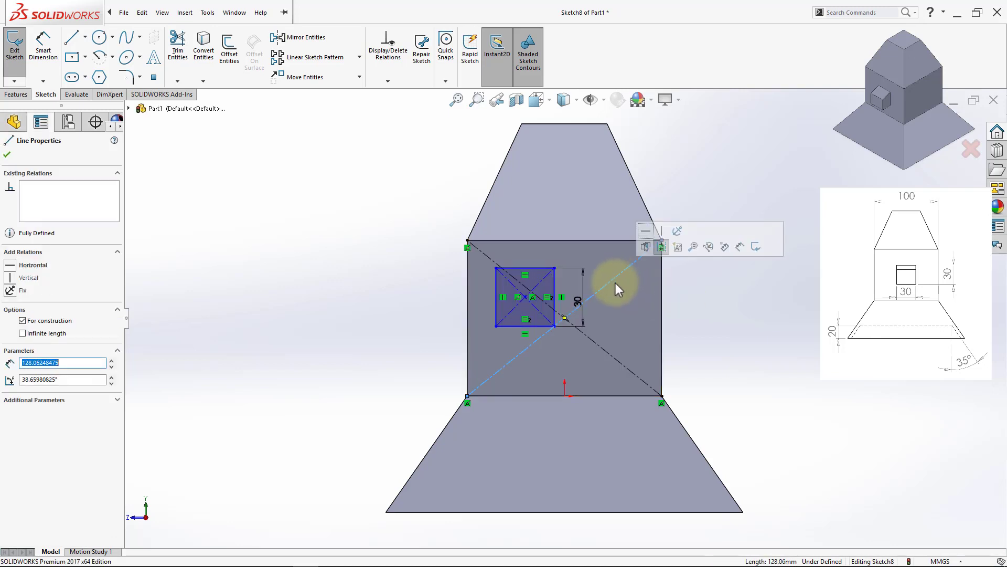
ctrl+click(616, 359)
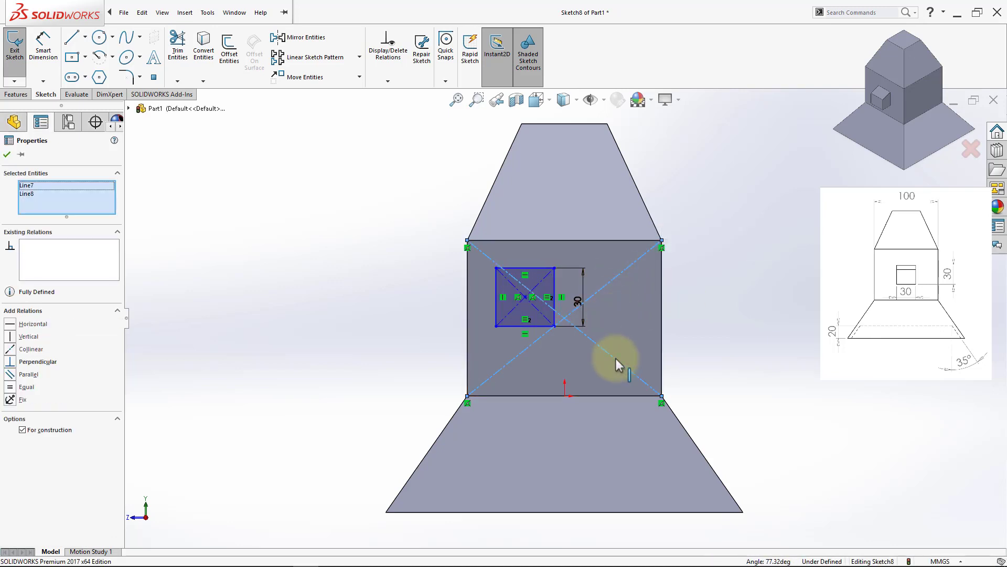
ctrl+click(525, 297)
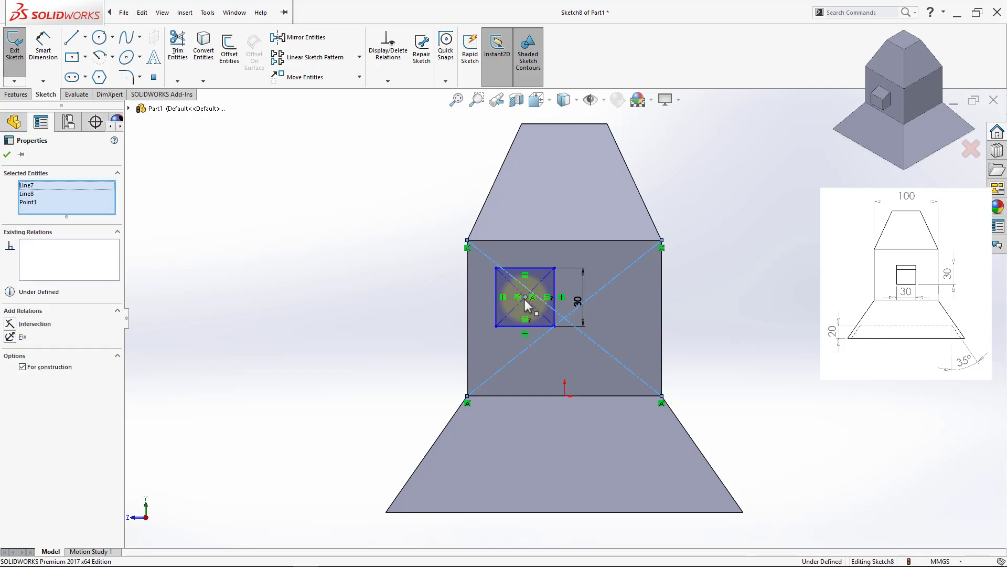
click(10, 326)
click(731, 333)
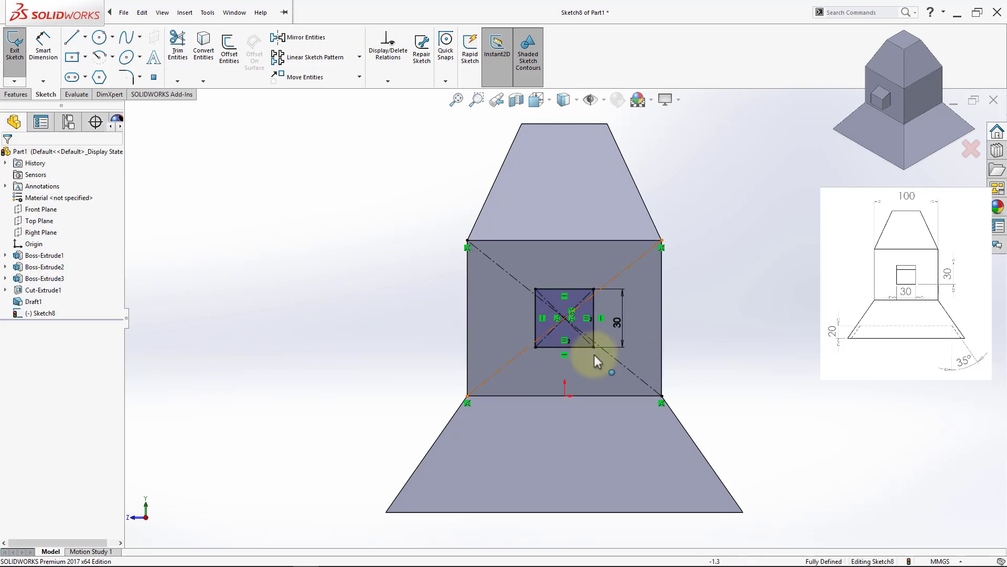
Extrude the centered square 20 mm outward from the side face as a blind boss merged with the body
click(16, 94)
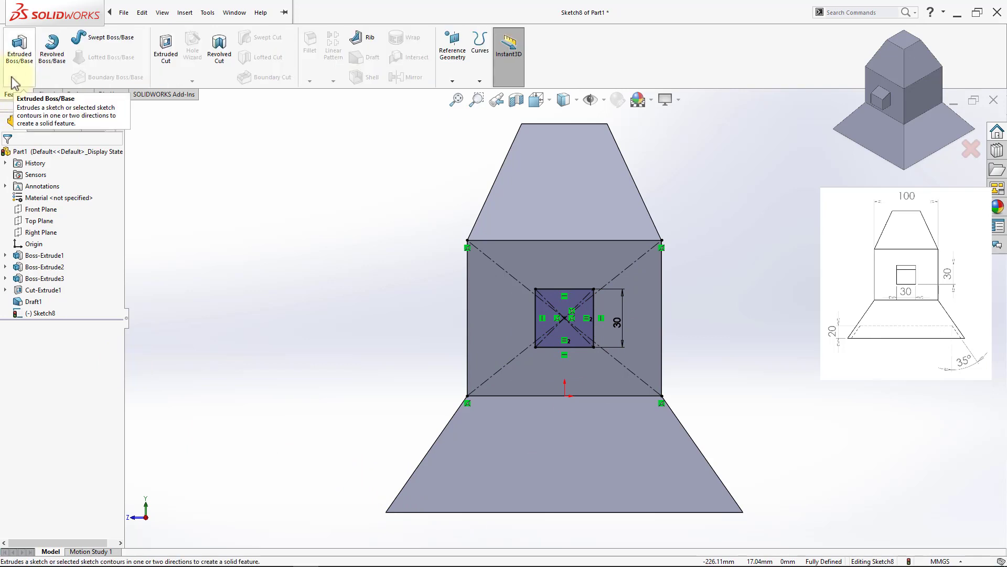
click(14, 83)
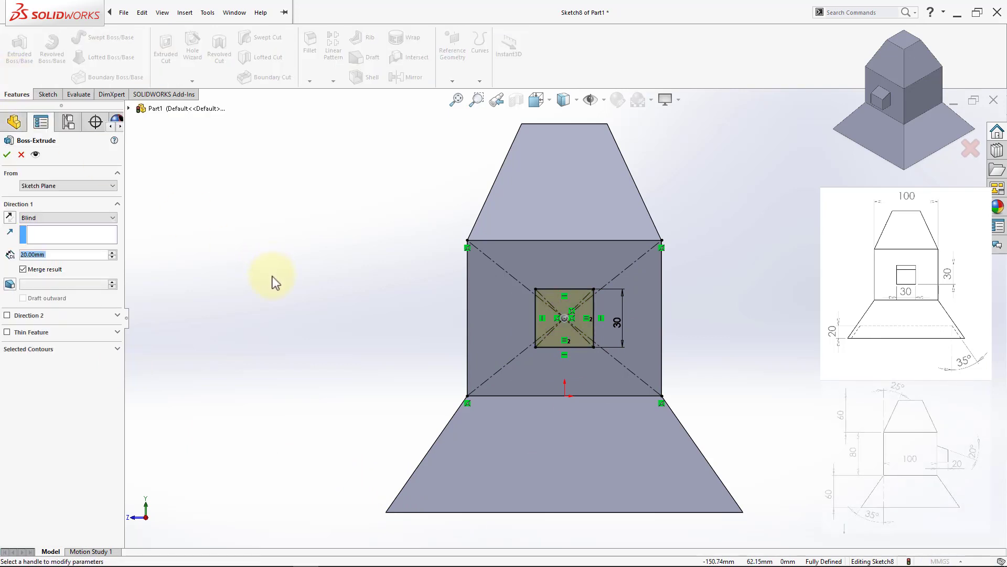
middle_drag(279, 289, 371, 292)
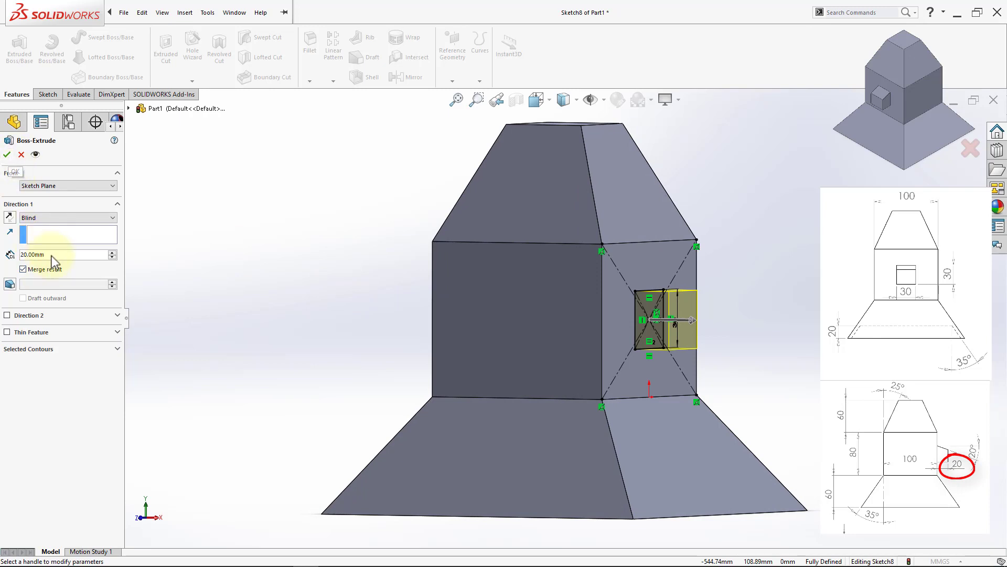
click(7, 154)
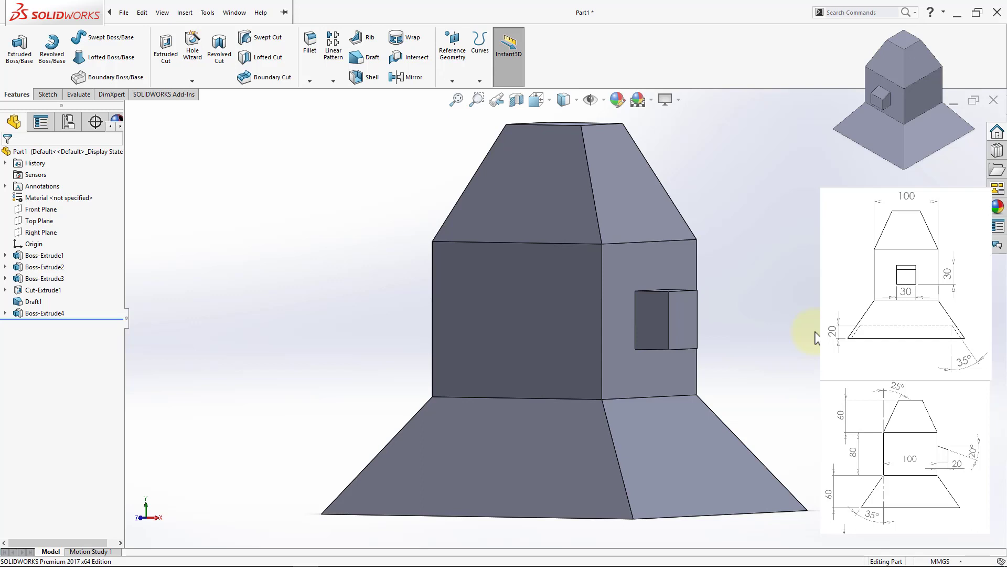
Draft the square boss's top face by 20 degrees, using the block's side face as the neutral plane
click(379, 65)
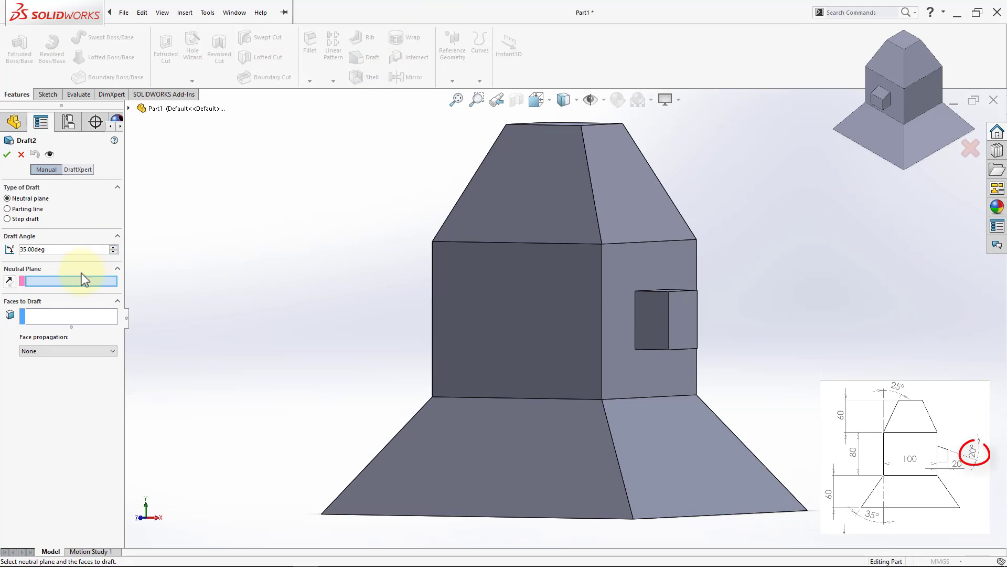
click(62, 249)
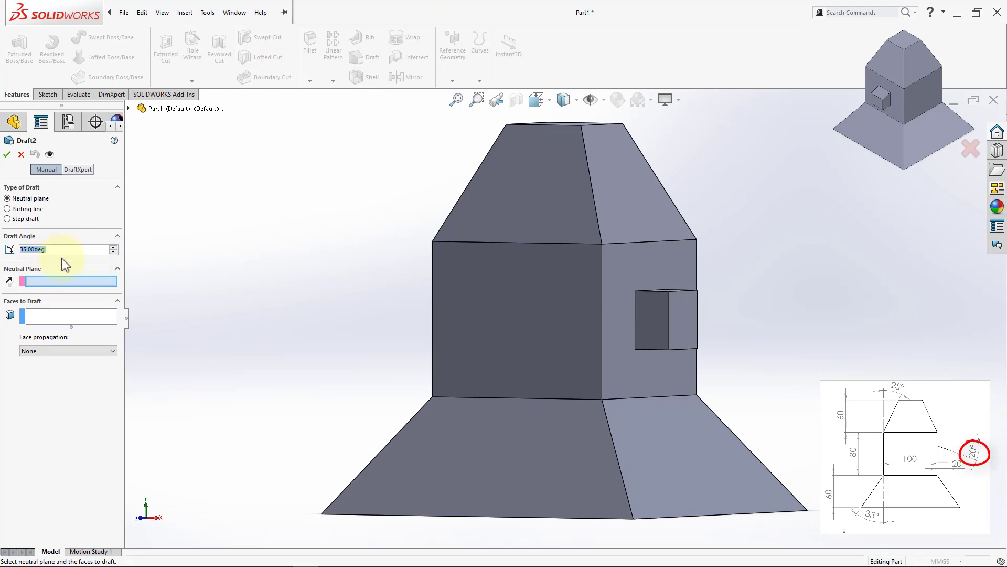
text(20)
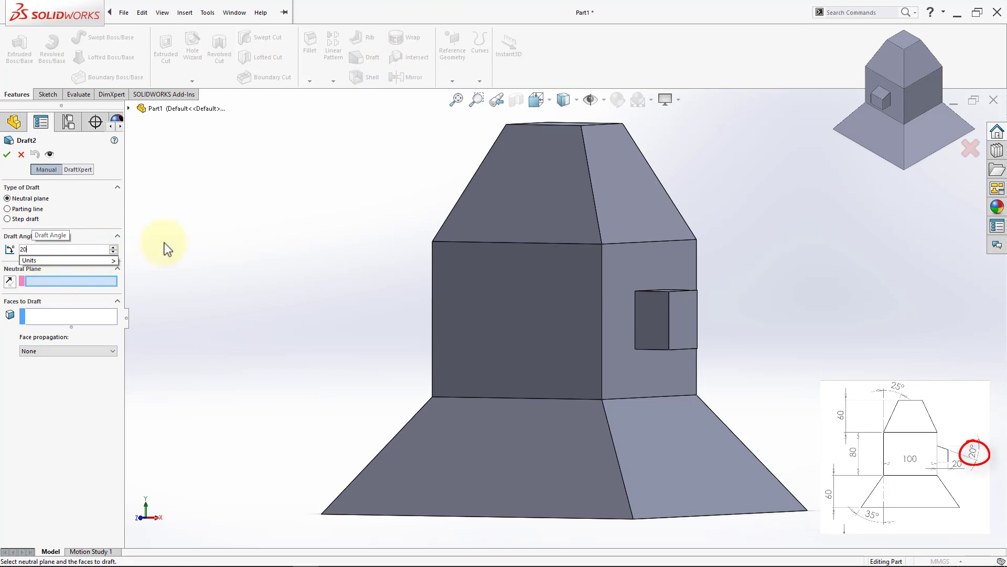
key(Return)
click(59, 281)
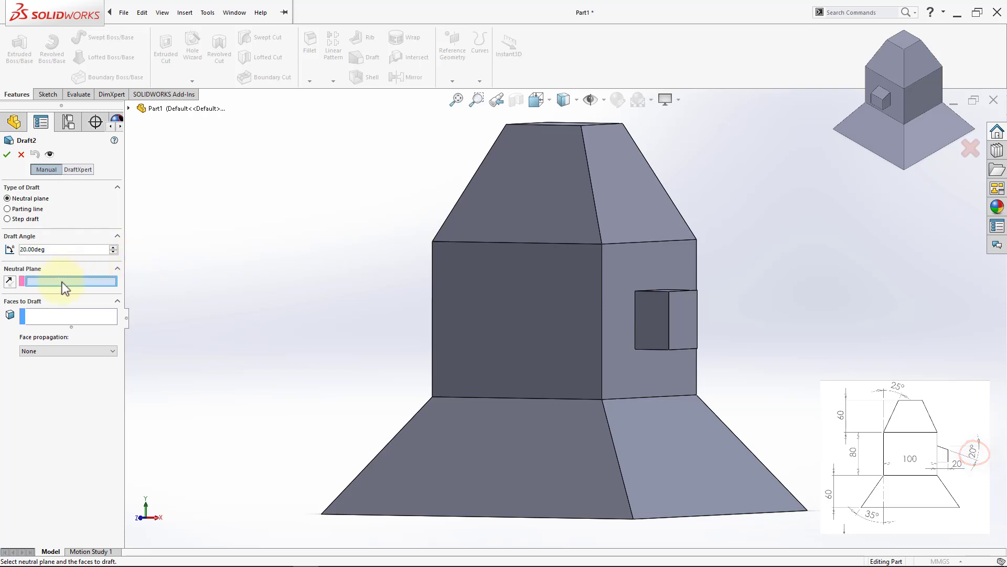
mouse_move(765, 299)
middle_down()
mouse_move(792, 315)
mouse_move(771, 309)
middle_up()
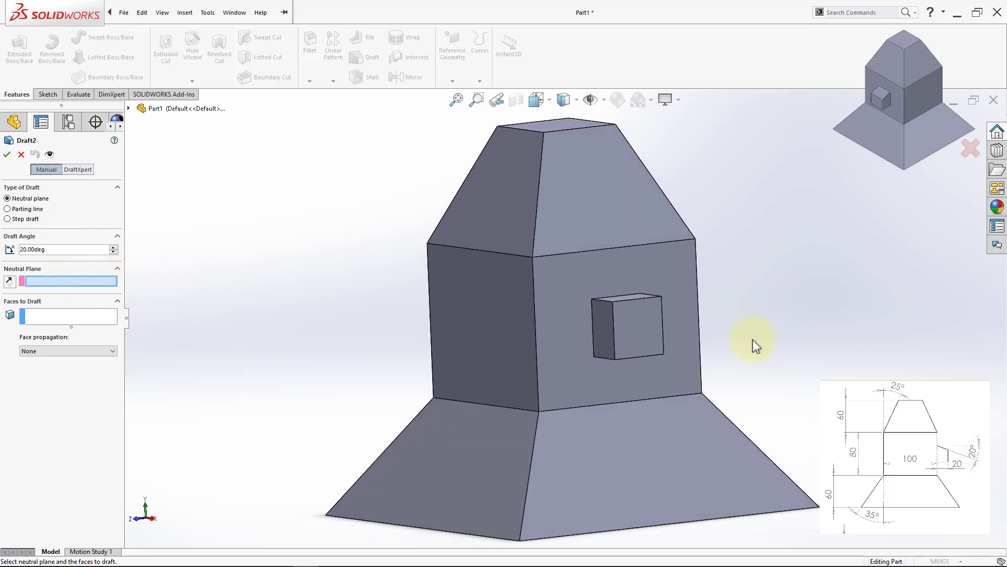
click(573, 334)
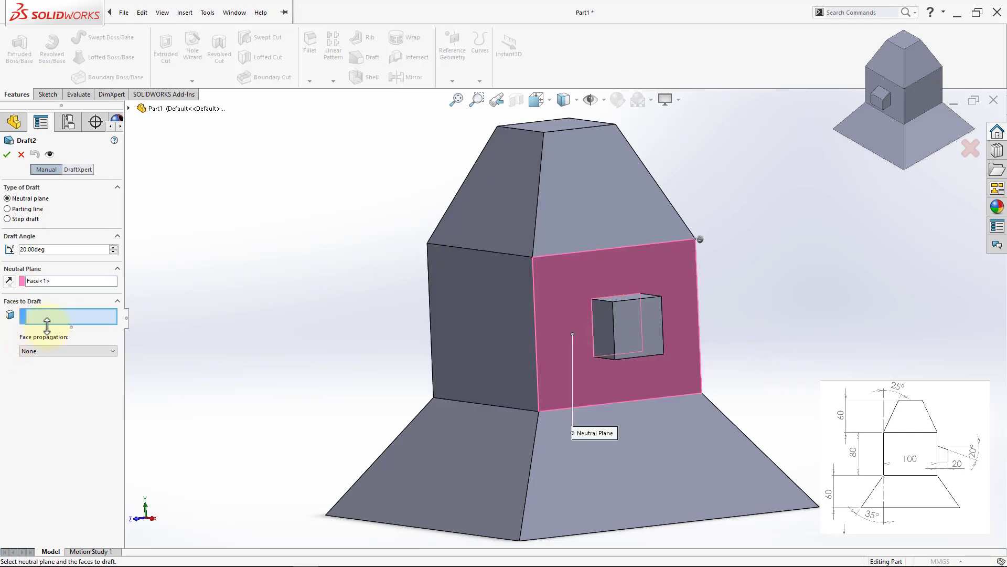
middle_drag(791, 350, 788, 369)
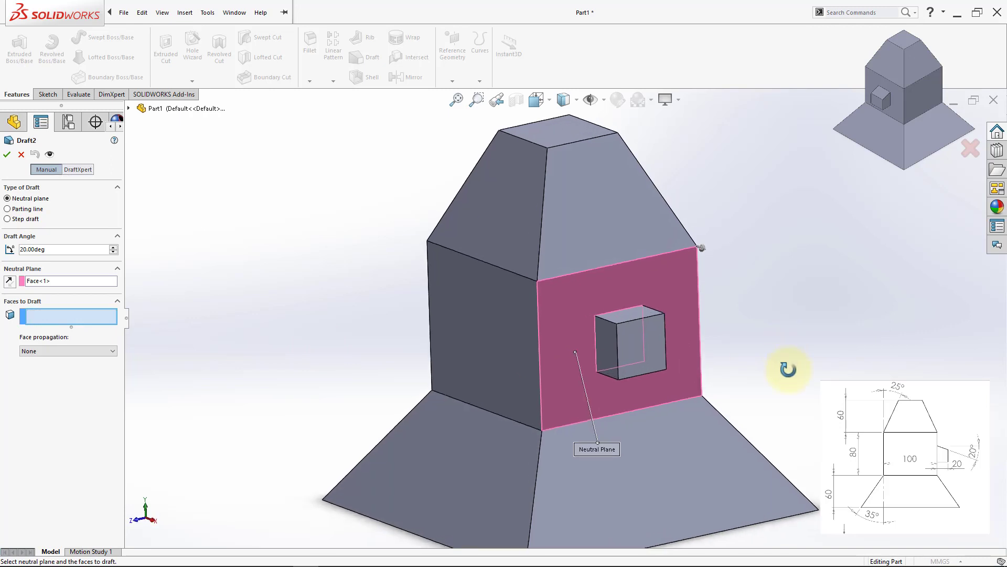
click(642, 316)
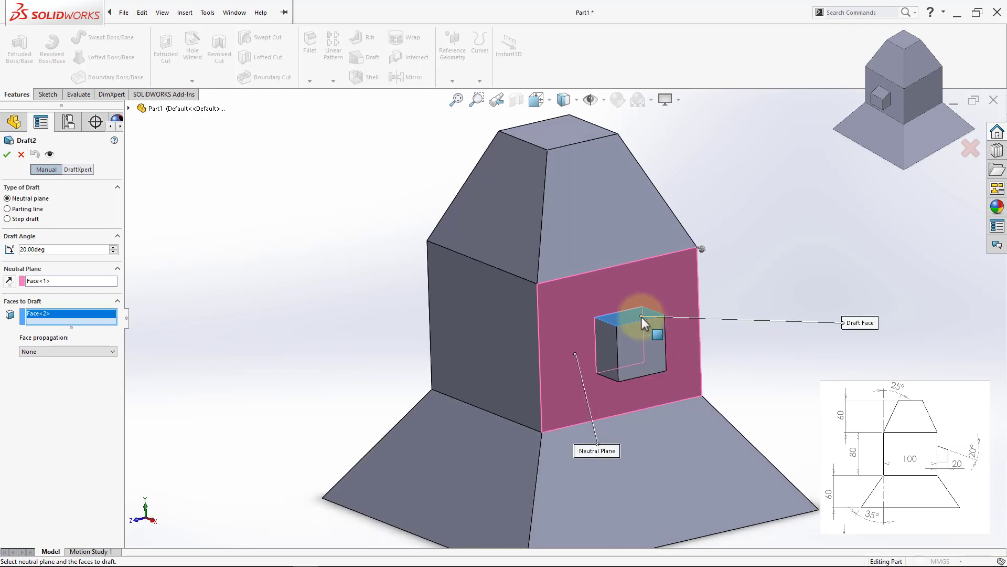
click(7, 153)
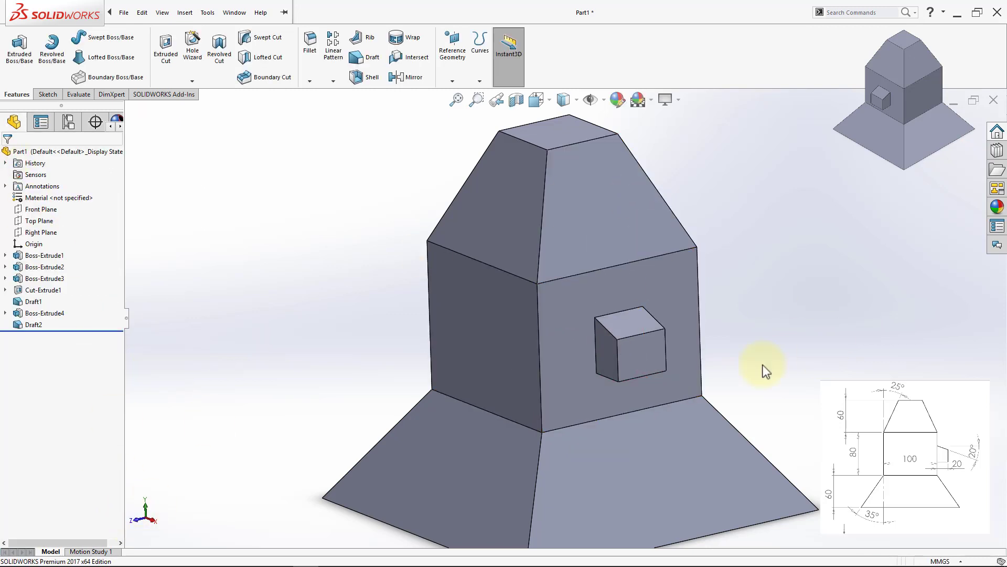
Edit the boss's draft to use the boss's outer end face as the neutral plane
click(37, 325)
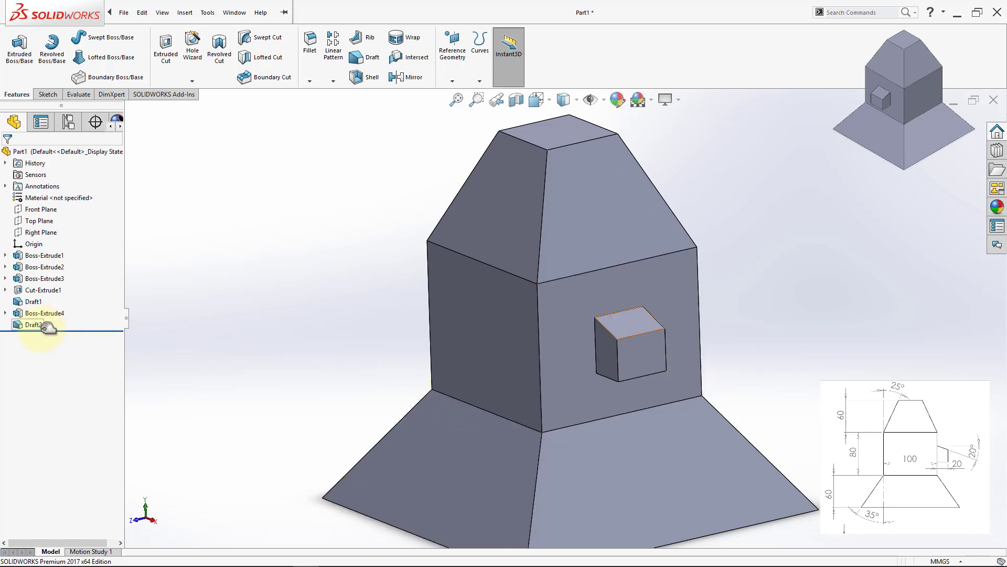
click(42, 302)
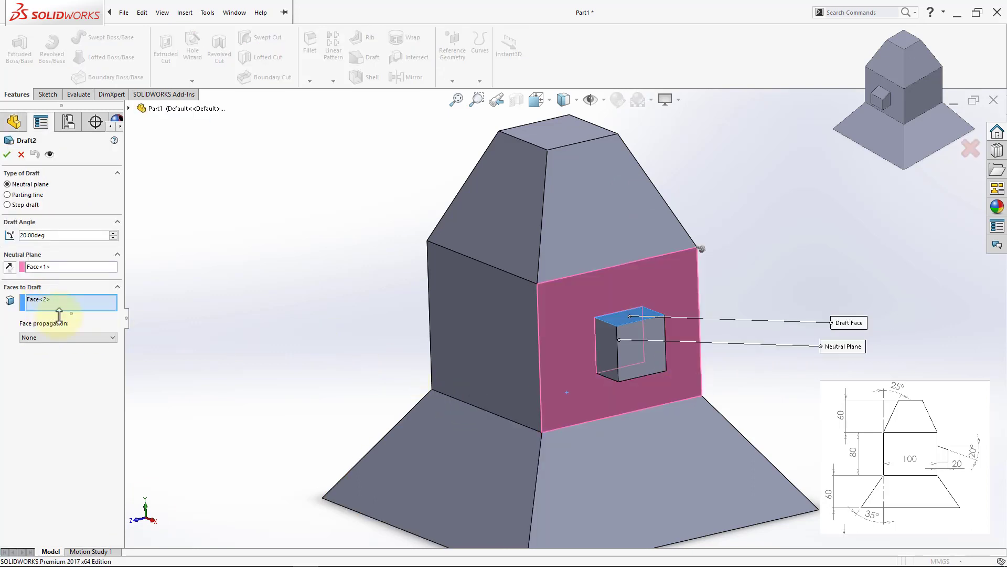
click(133, 522)
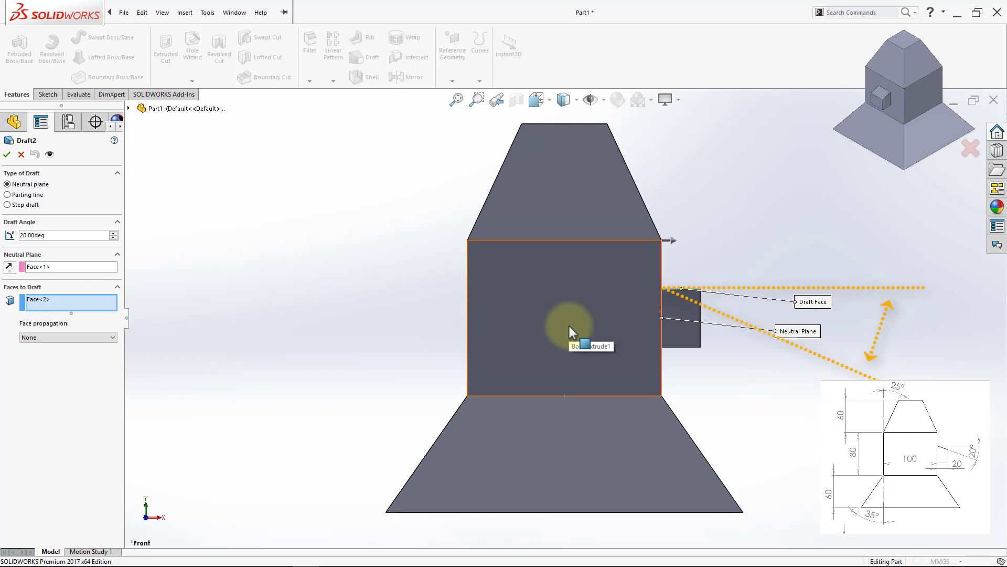
middle_drag(716, 277, 629, 297)
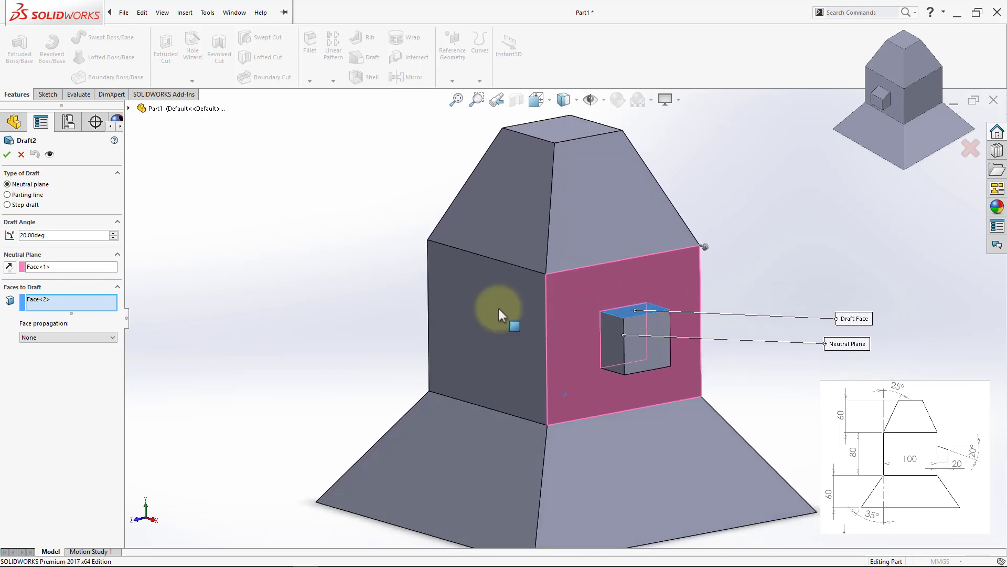
click(87, 268)
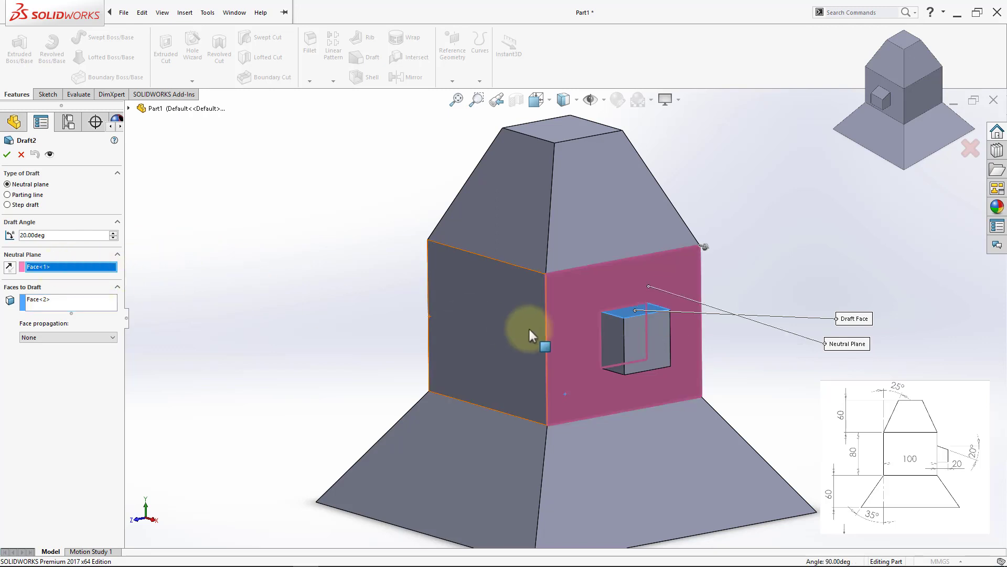
click(657, 360)
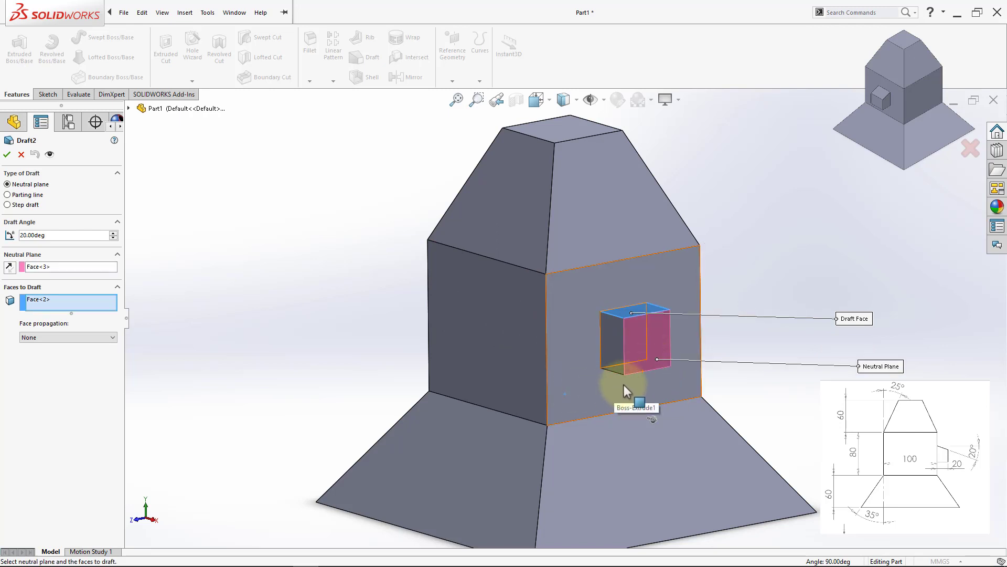
click(7, 154)
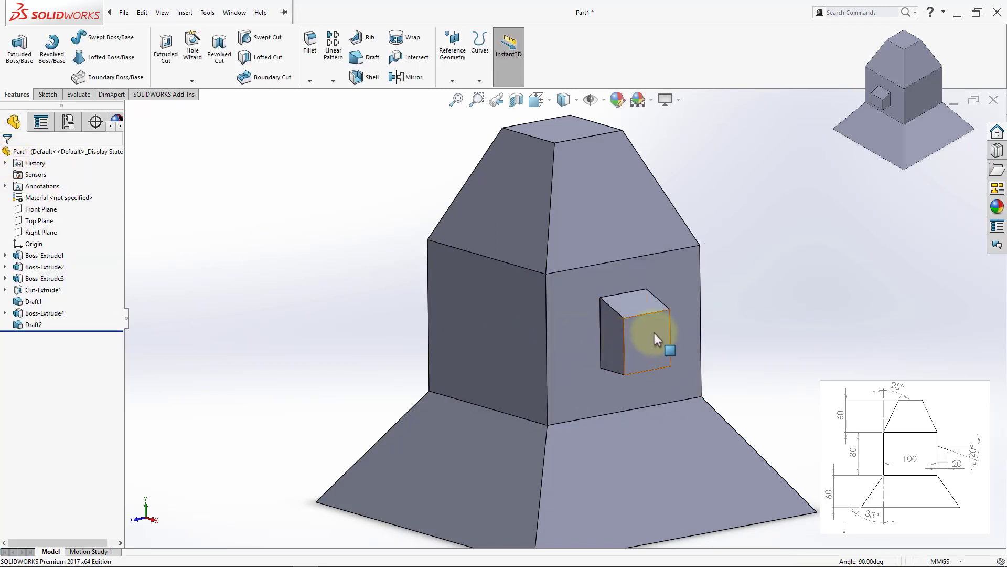
click(660, 349)
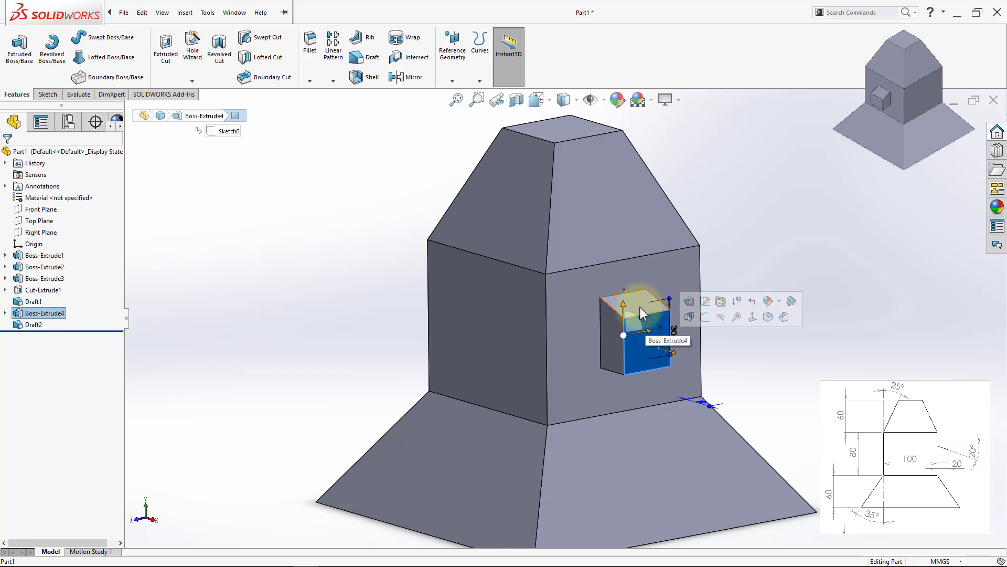
click(629, 284)
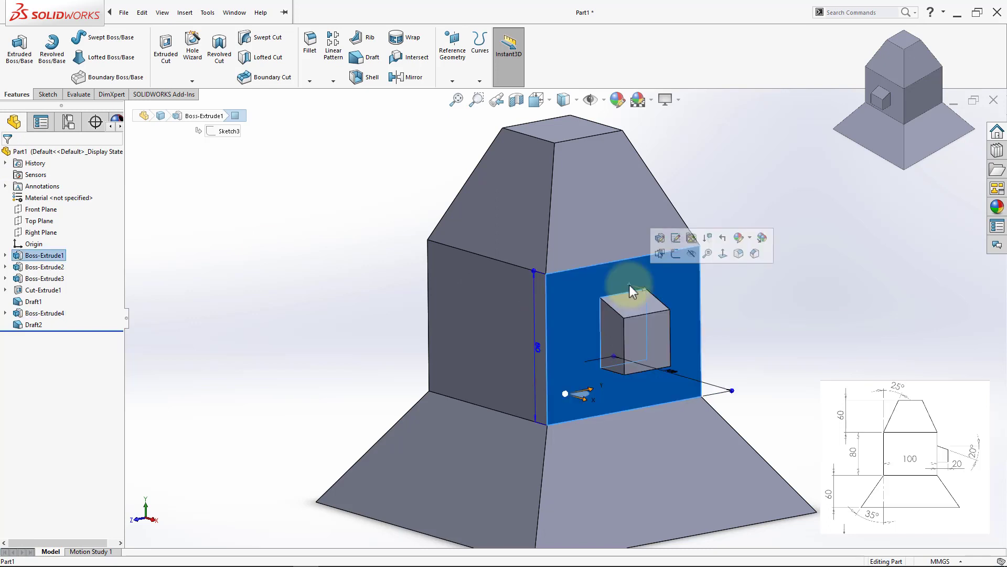
Set the boss draft's neutral plane back to the block's side face
click(34, 325)
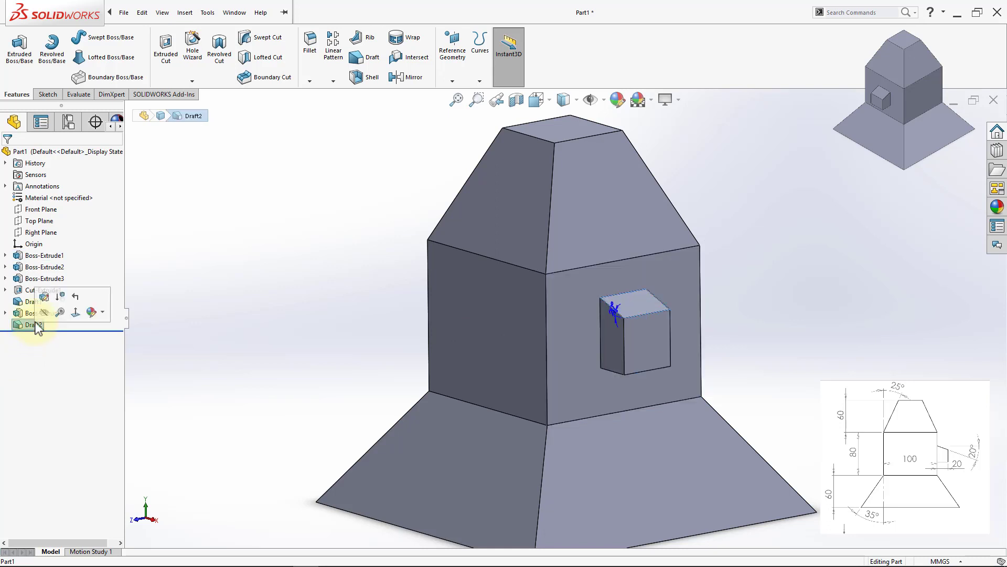
click(44, 296)
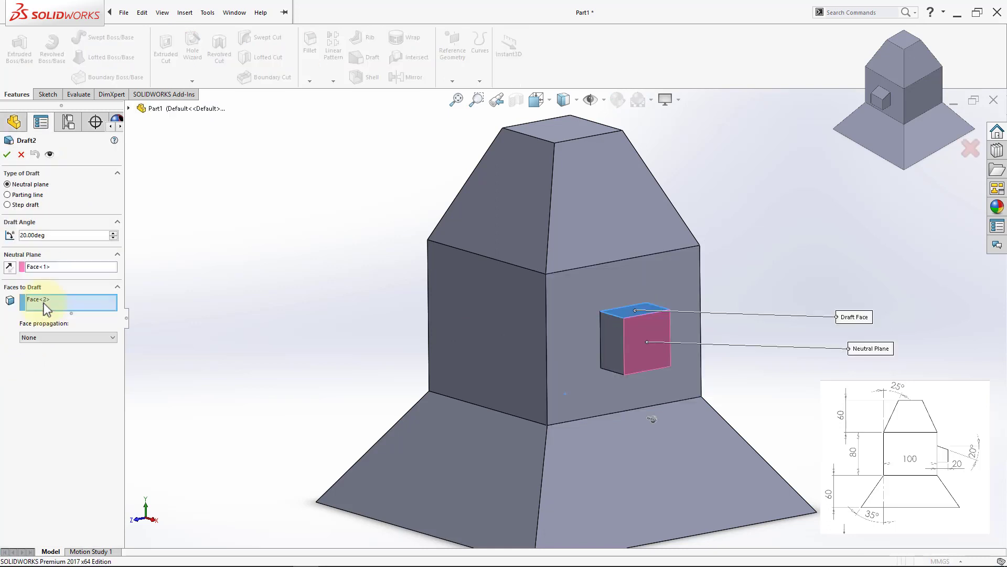
click(47, 265)
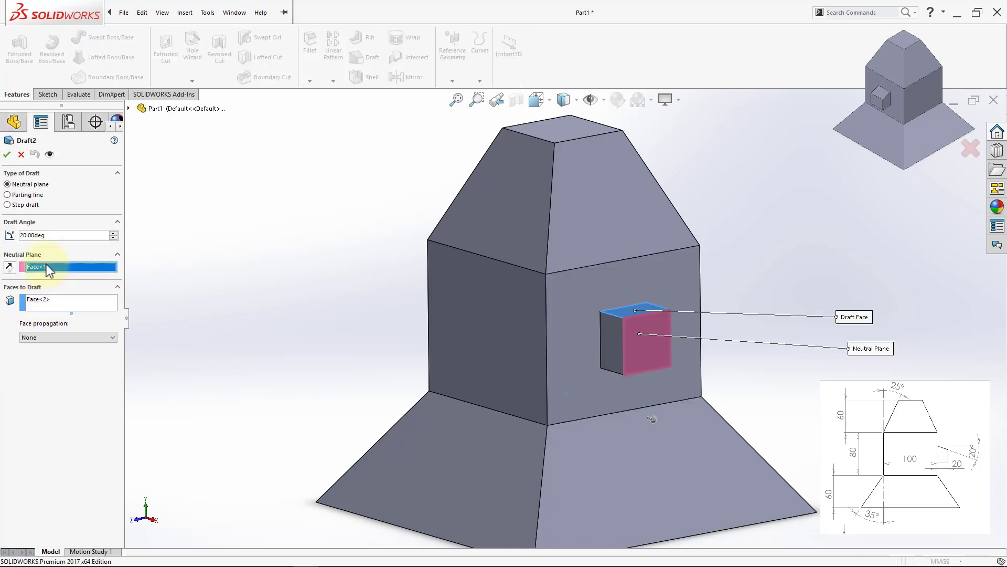
click(569, 341)
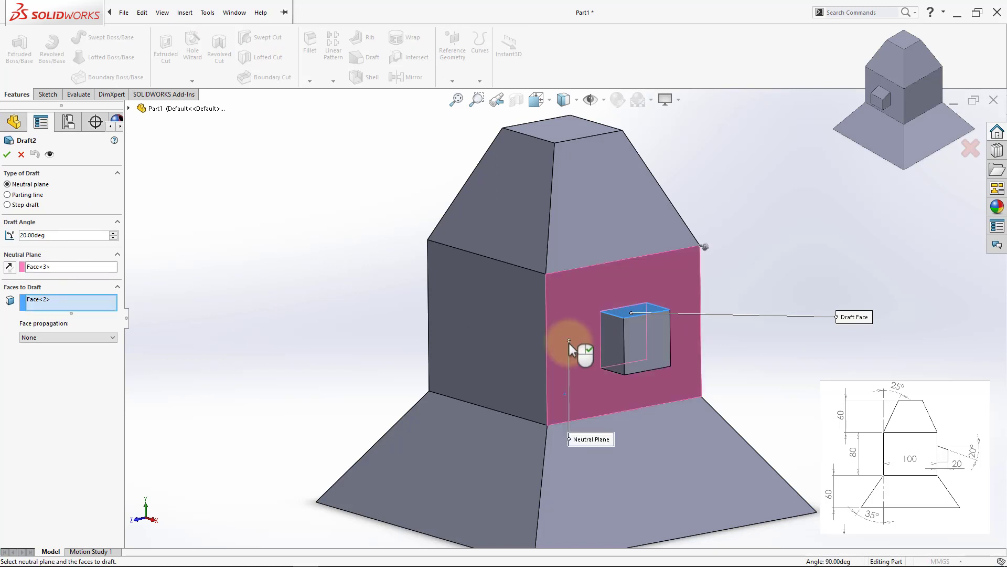
click(7, 156)
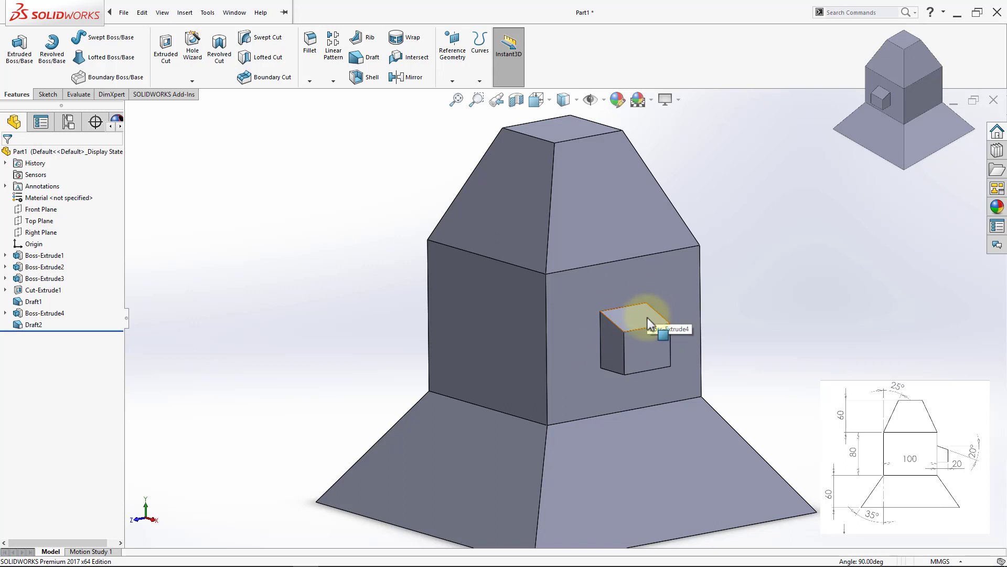
click(646, 353)
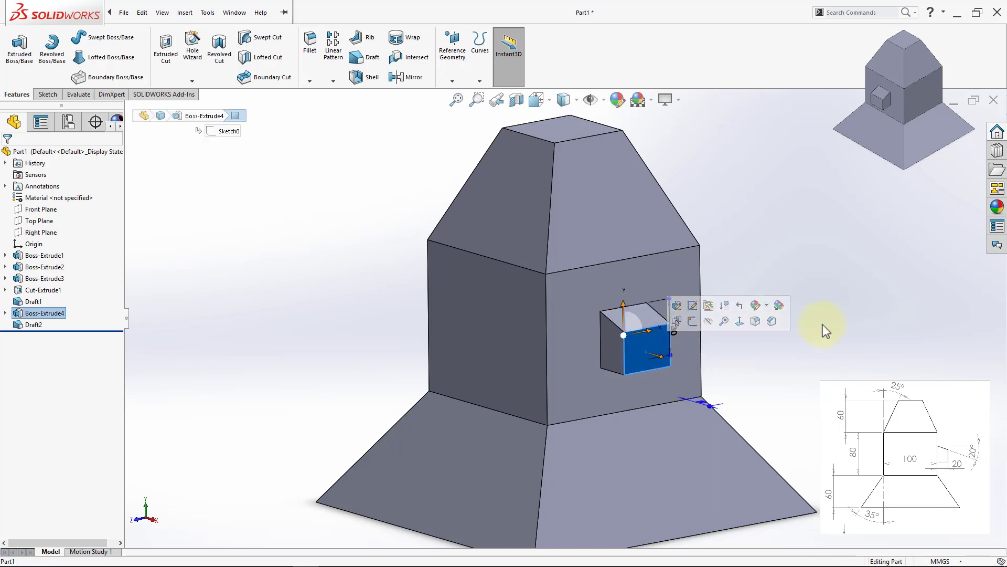
click(819, 351)
scroll(816, 355, up, 2)
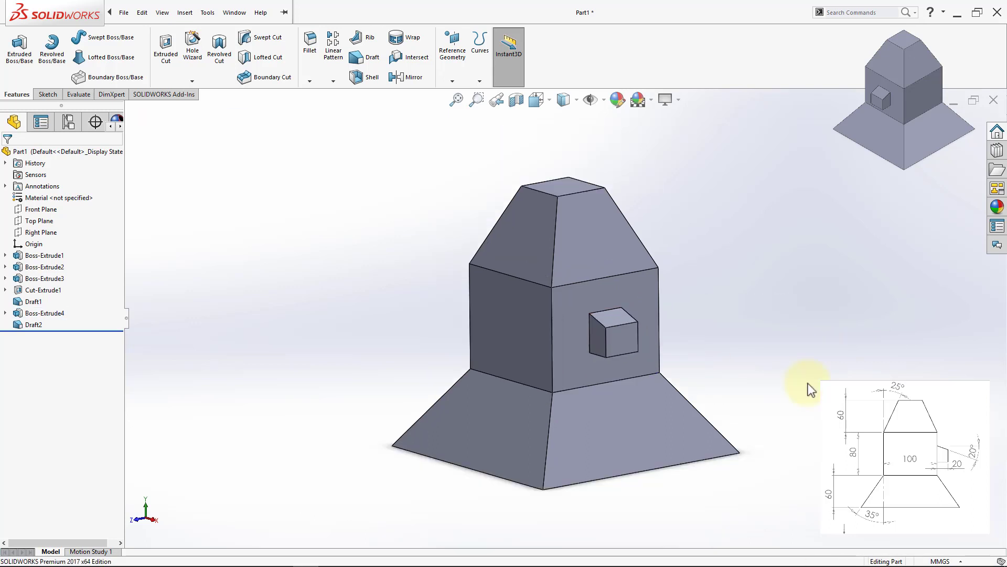